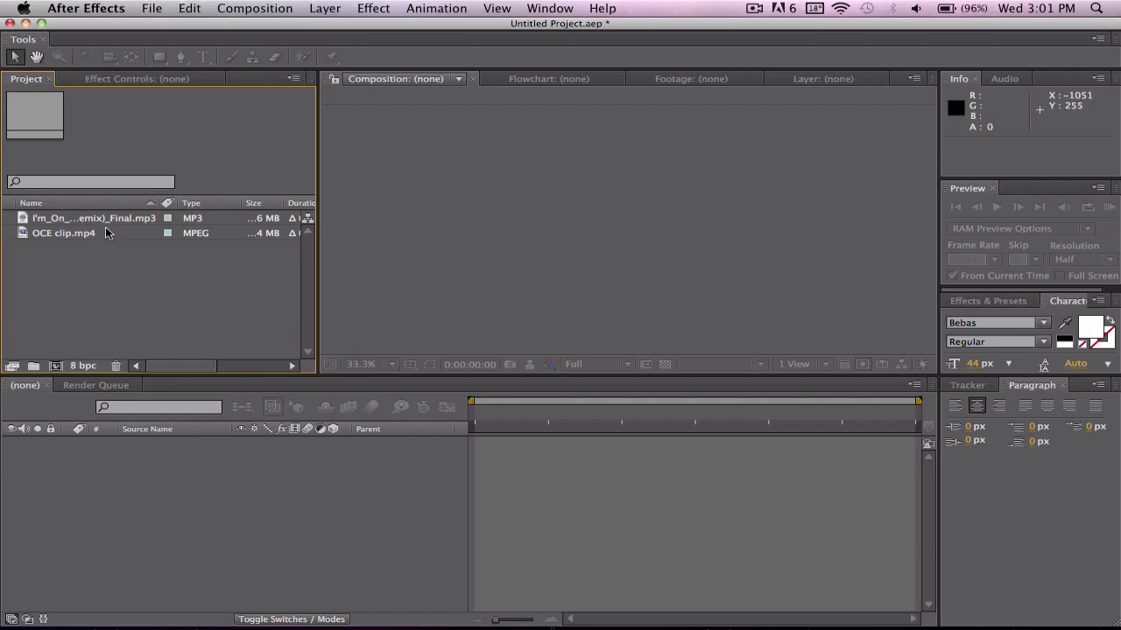
Select both imported footage items in the Project panel for a new composition.
drag(118, 285, 94, 265)
Create Comp 1 at 1280×720, 59.94 fps and 30 seconds long.
click(55, 367)
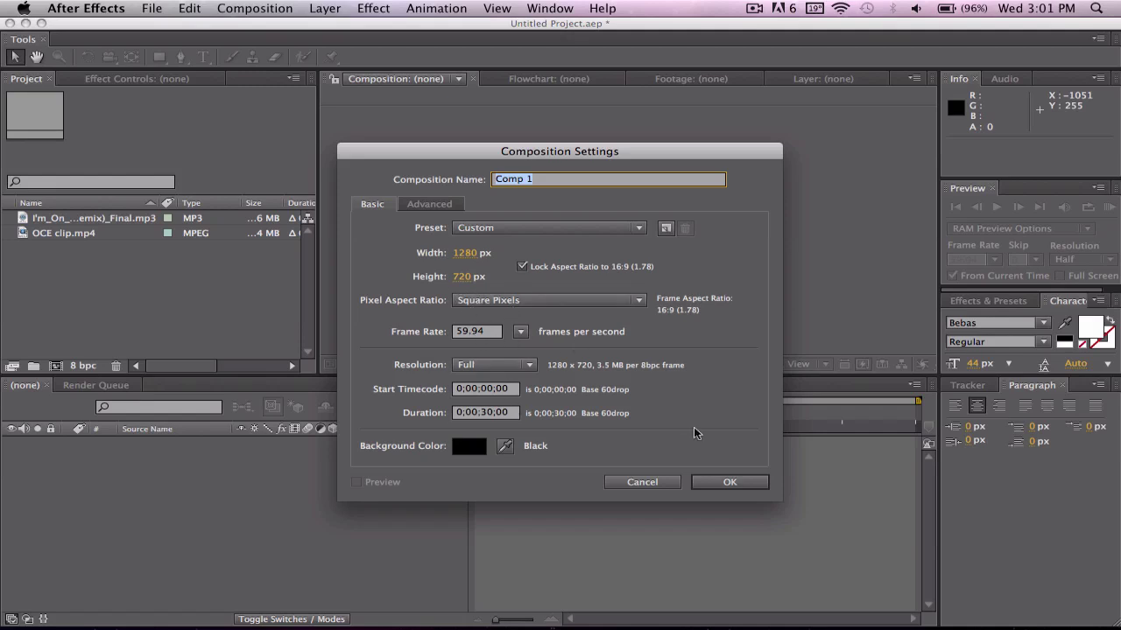
click(725, 484)
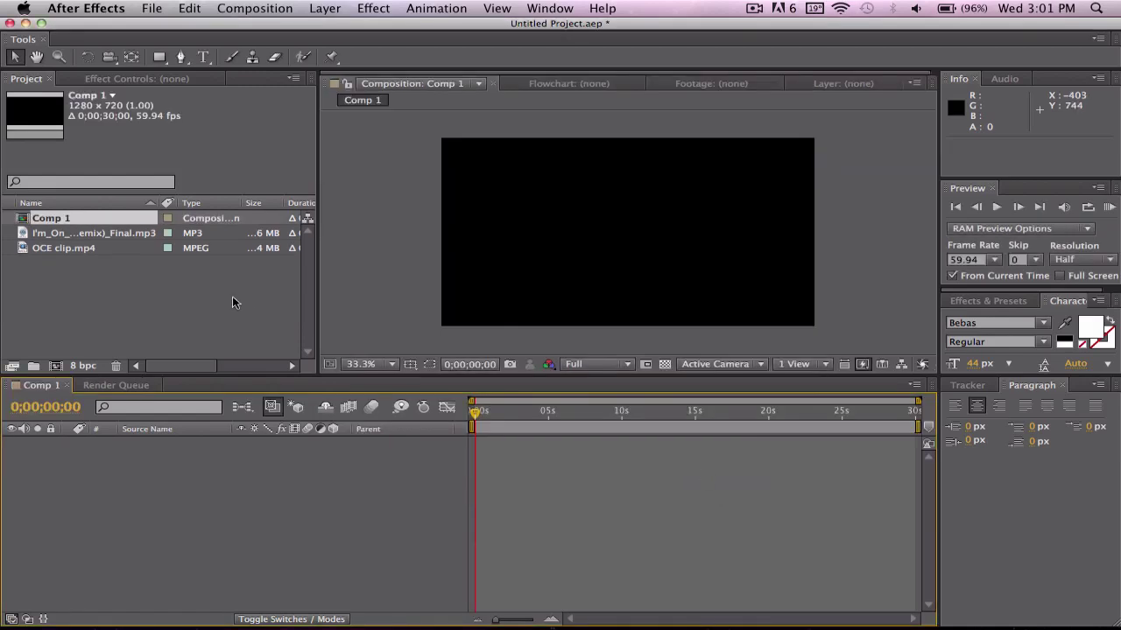
Add the I'm_On_One MP3 to Comp 1, offset so the comp starts about 1:01 into the song.
drag(65, 235, 225, 496)
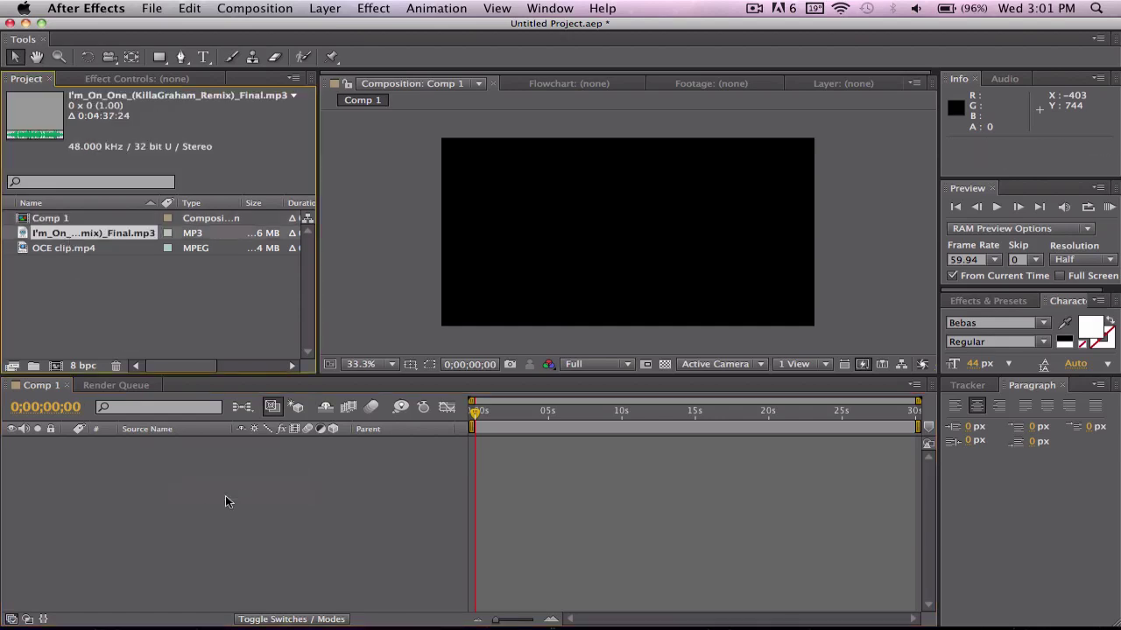
drag(703, 445, 257, 465)
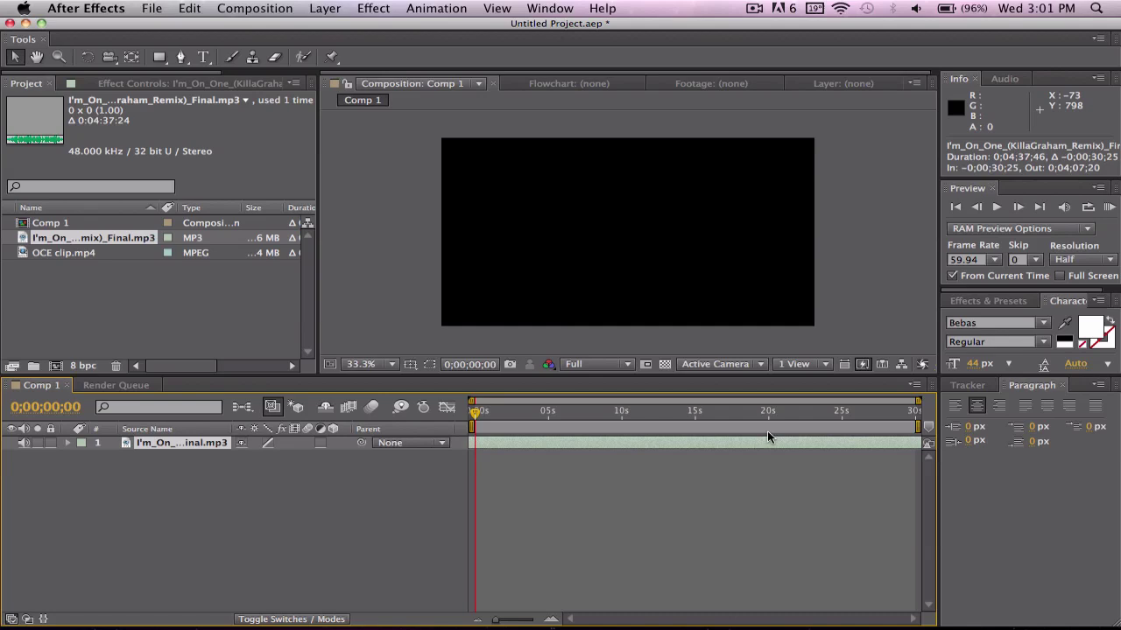
drag(767, 434, 317, 442)
Drop seven beat markers on the music layer between about 7 and 18 seconds, then deselect it.
click(751, 9)
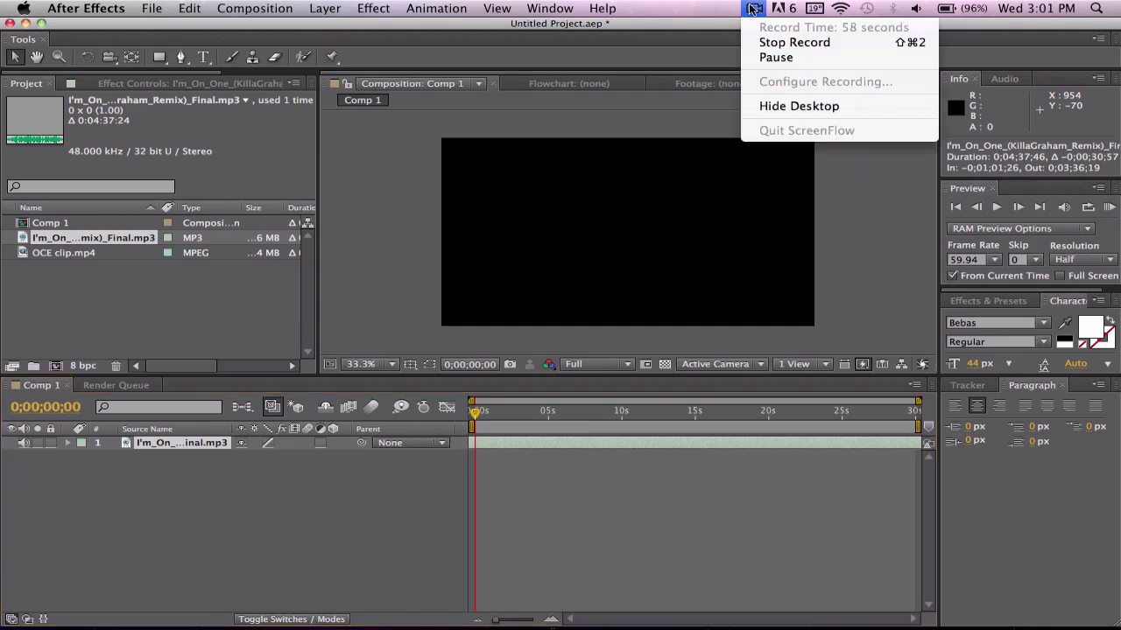
click(781, 54)
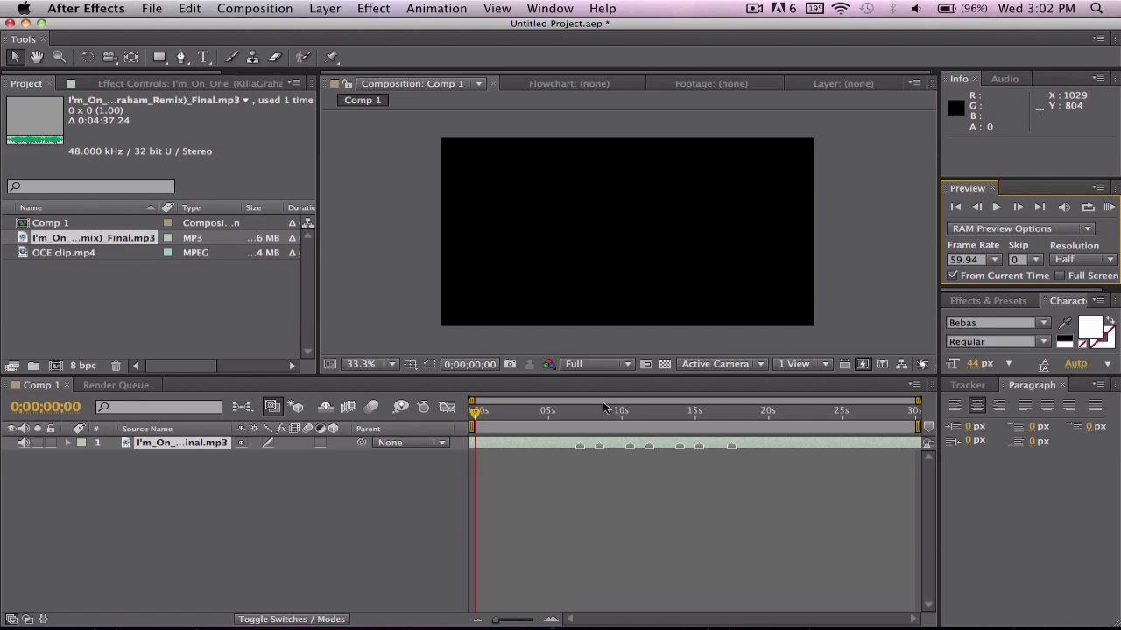
mouse_move(477, 419)
mouse_down()
mouse_move(551, 413)
mouse_move(579, 429)
mouse_move(793, 422)
mouse_move(474, 418)
mouse_up()
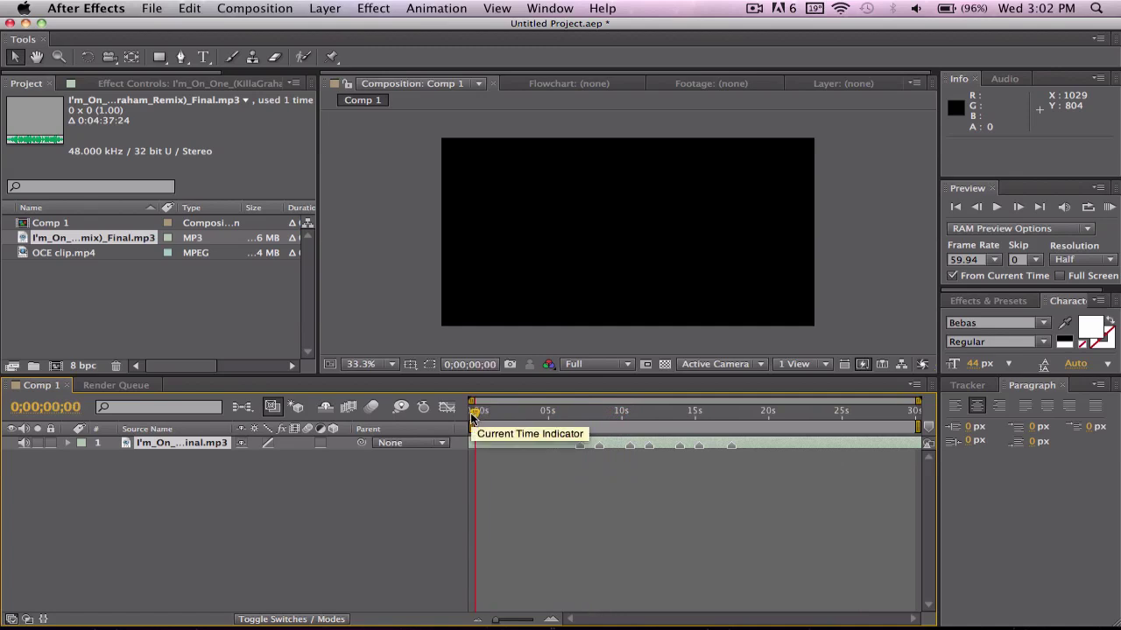
click(323, 490)
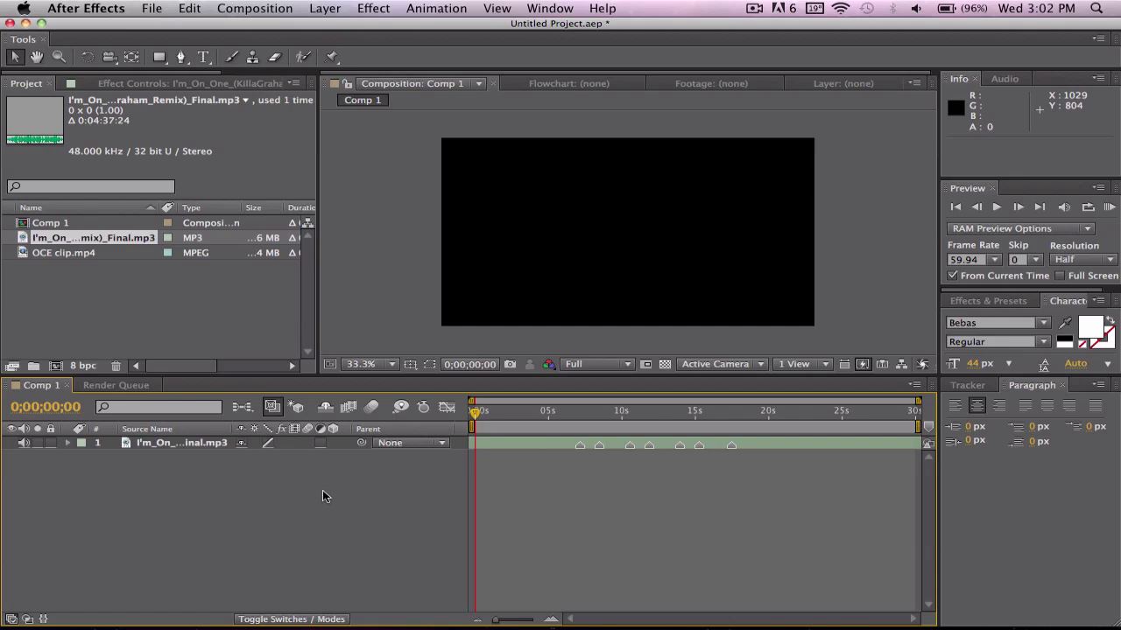
Add OCE clip.mp4 above the music as layer 1, scaled to about 103% to fill the frame.
double_click(751, 445)
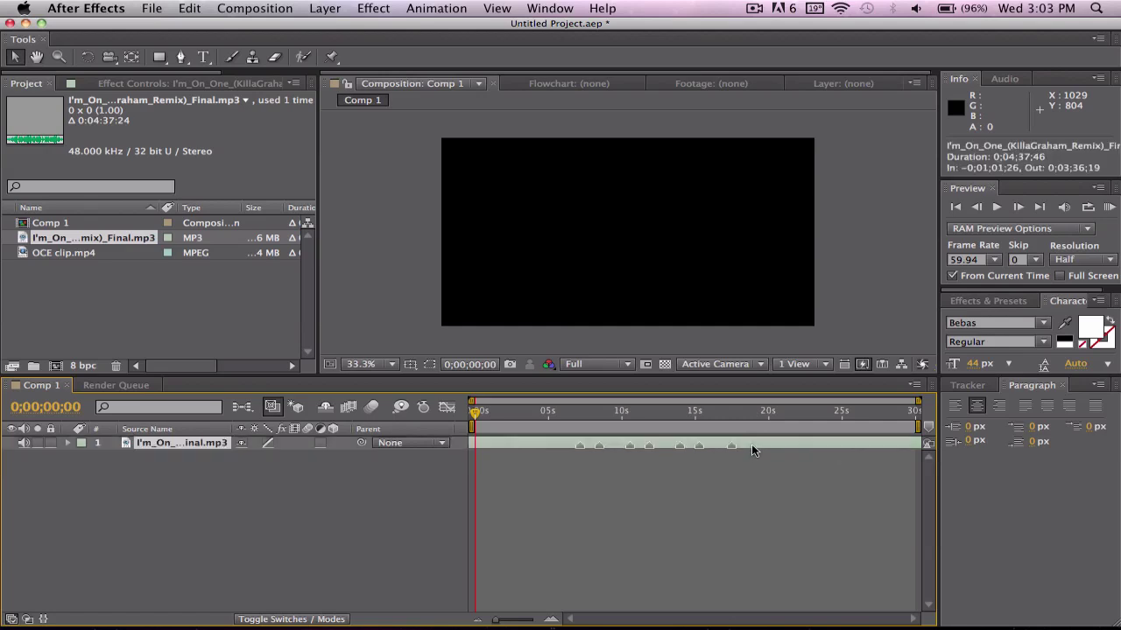
click(370, 84)
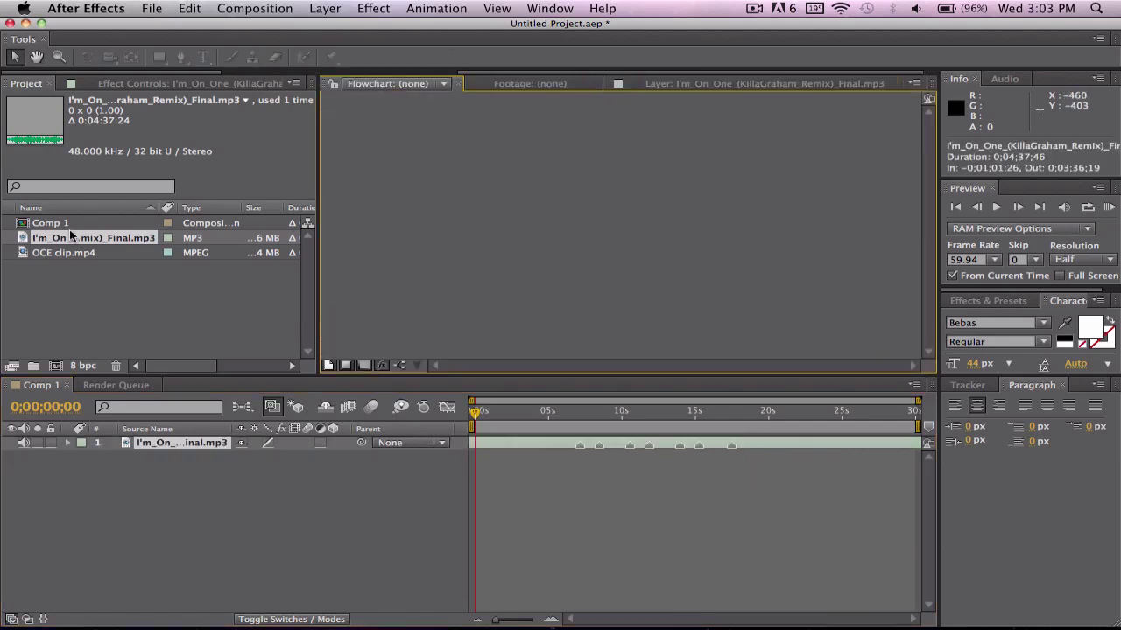
drag(61, 252, 308, 427)
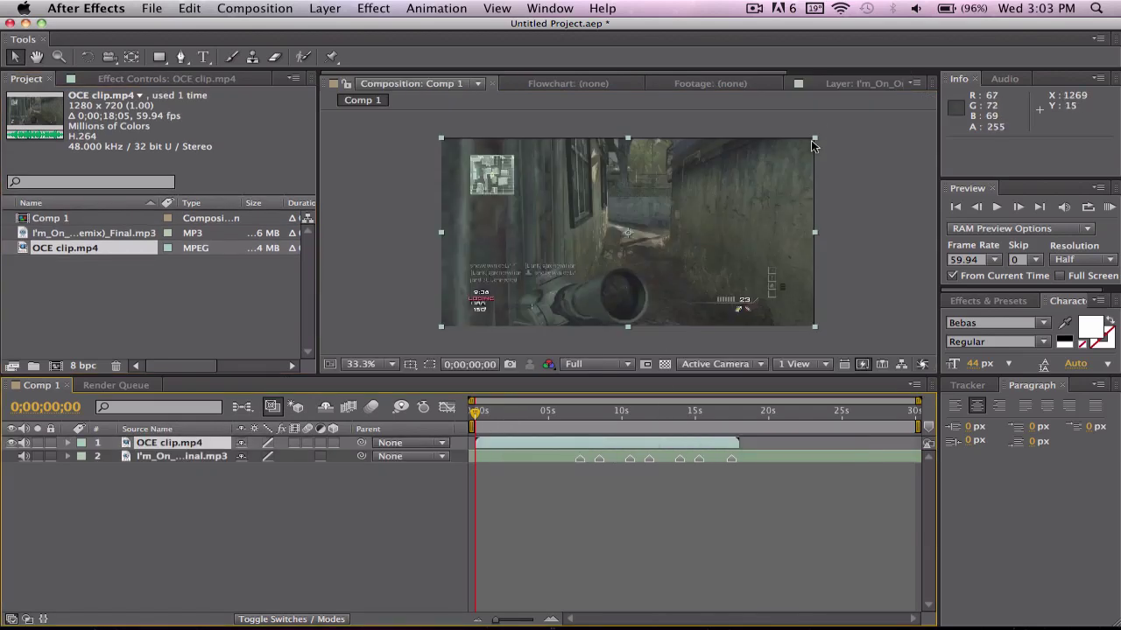
drag(814, 138, 818, 136)
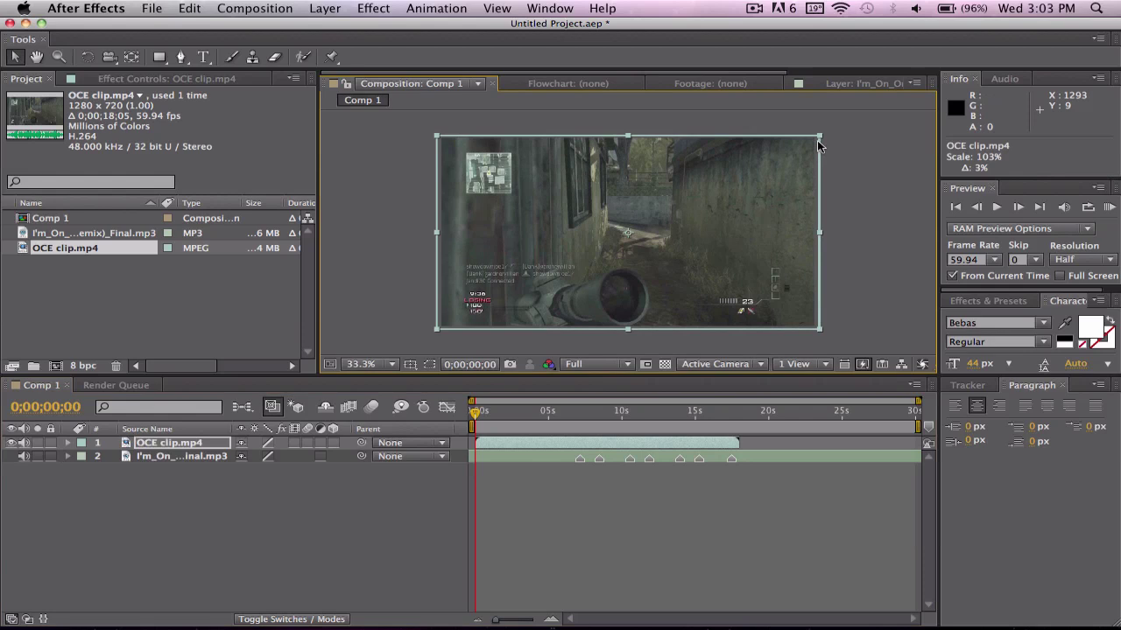
click(640, 511)
click(719, 442)
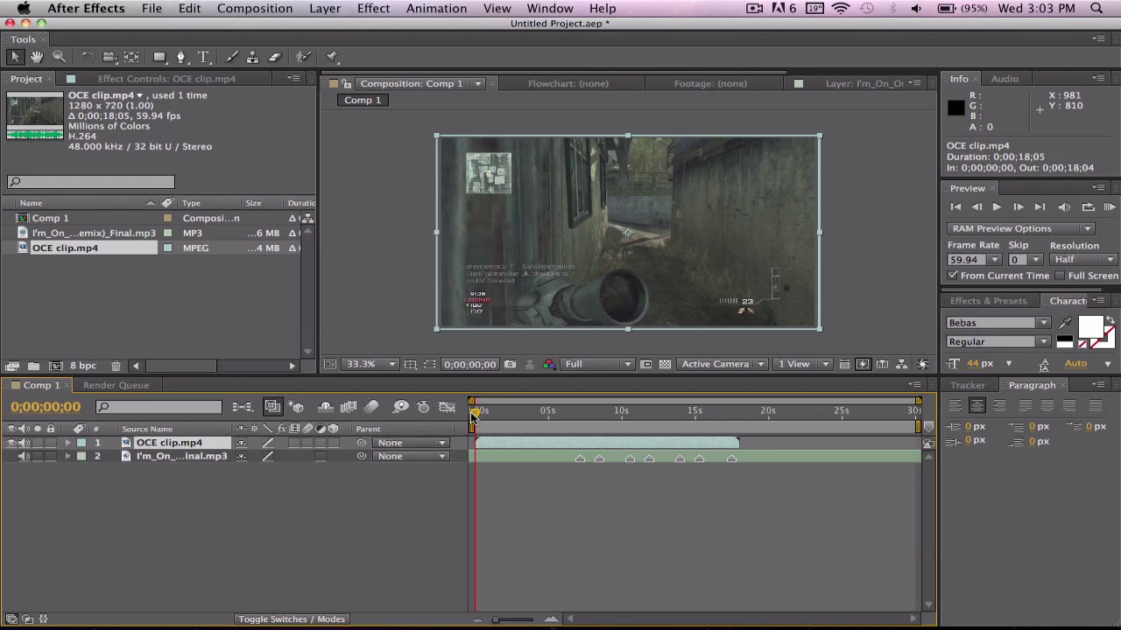
Move the current time to 0;00;02;38, the first frame of the scoped sniper shot.
drag(488, 413, 511, 421)
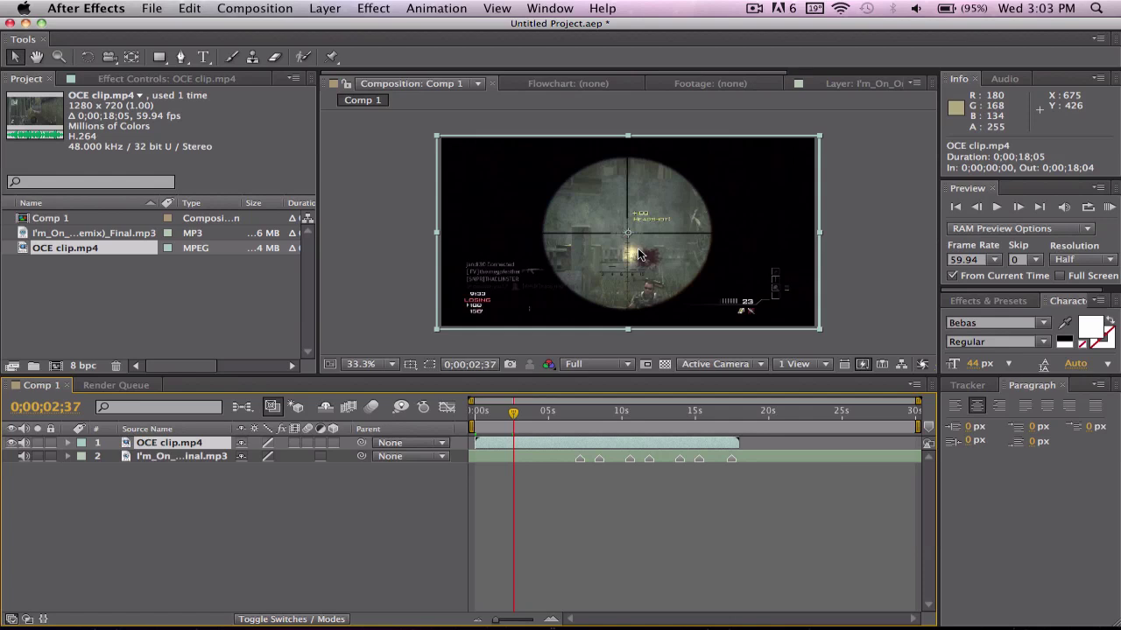
click(1016, 208)
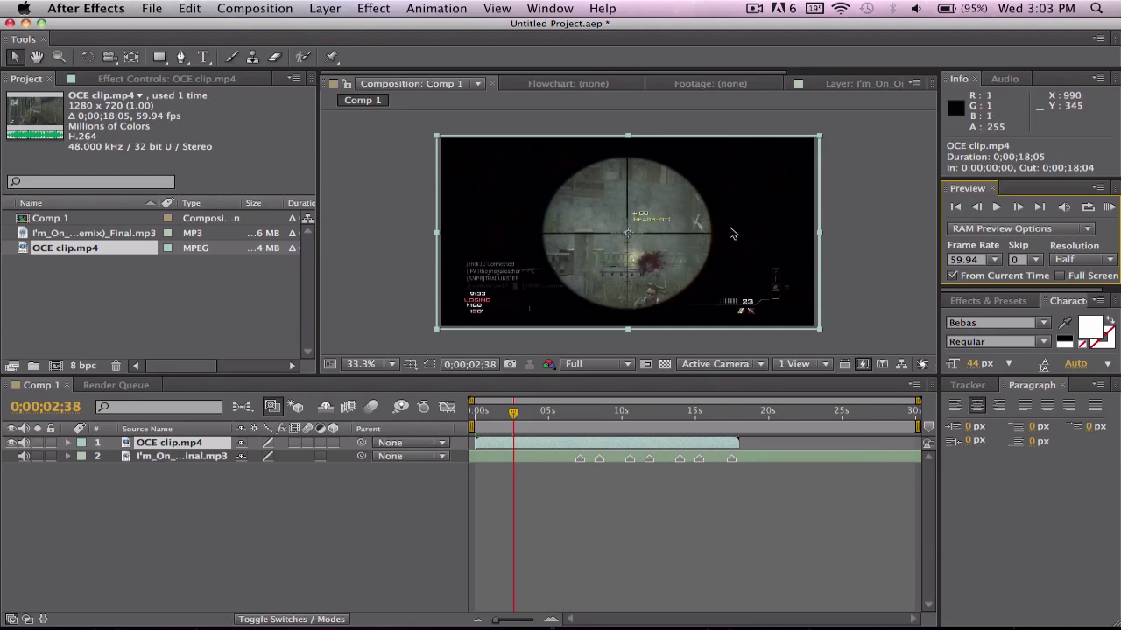
Enable Time Remapping on the OCE clip.mp4 layer via its Time context menu.
right_click(171, 446)
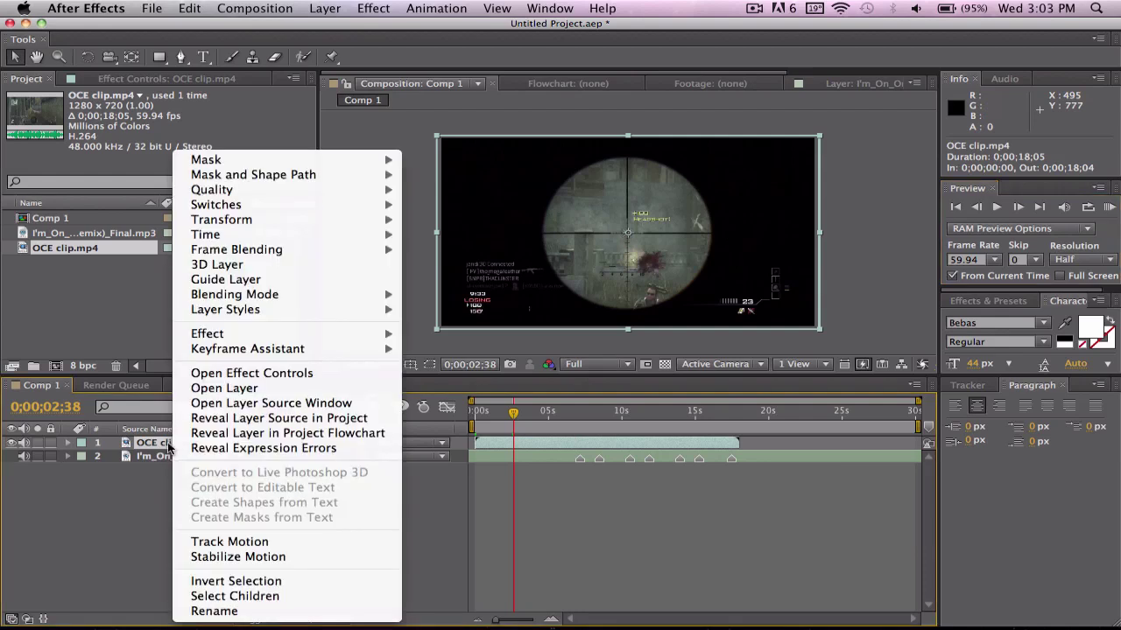
mouse_move(262, 220)
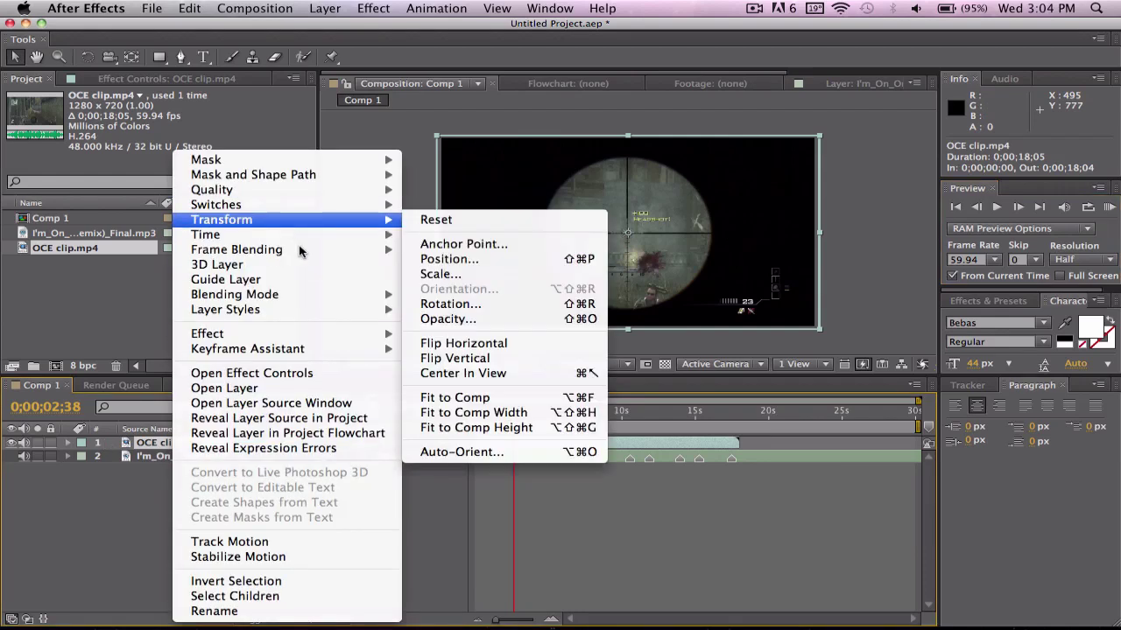
mouse_move(315, 235)
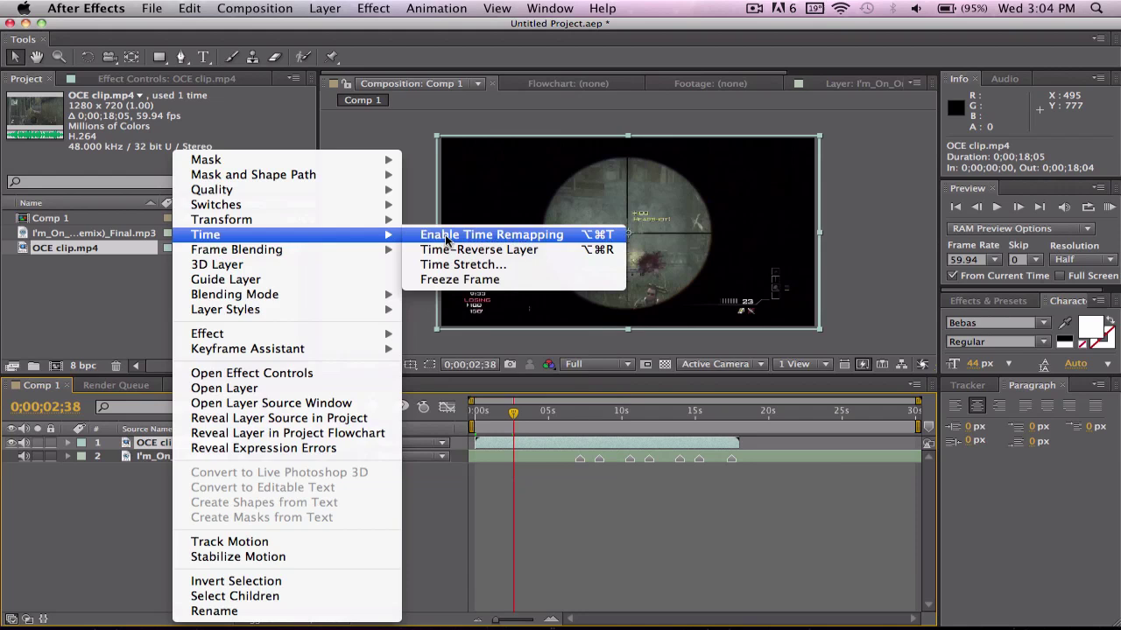
click(445, 234)
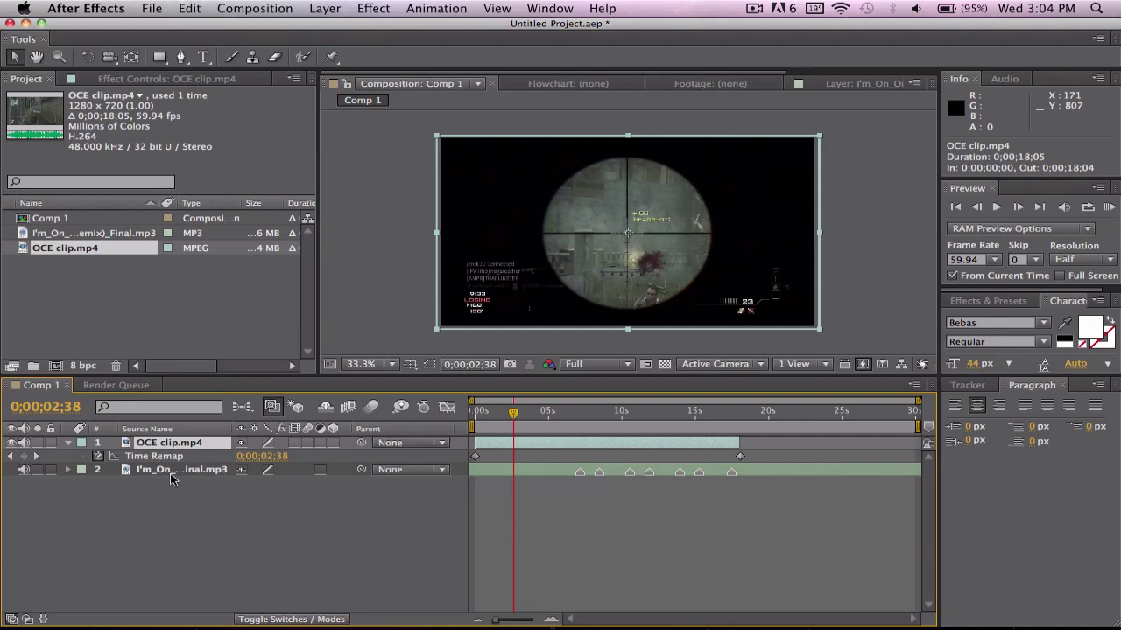
Add Time Remap keyframes at 0;00;02;38 and at the shot change at 0;00;01;44.
click(24, 457)
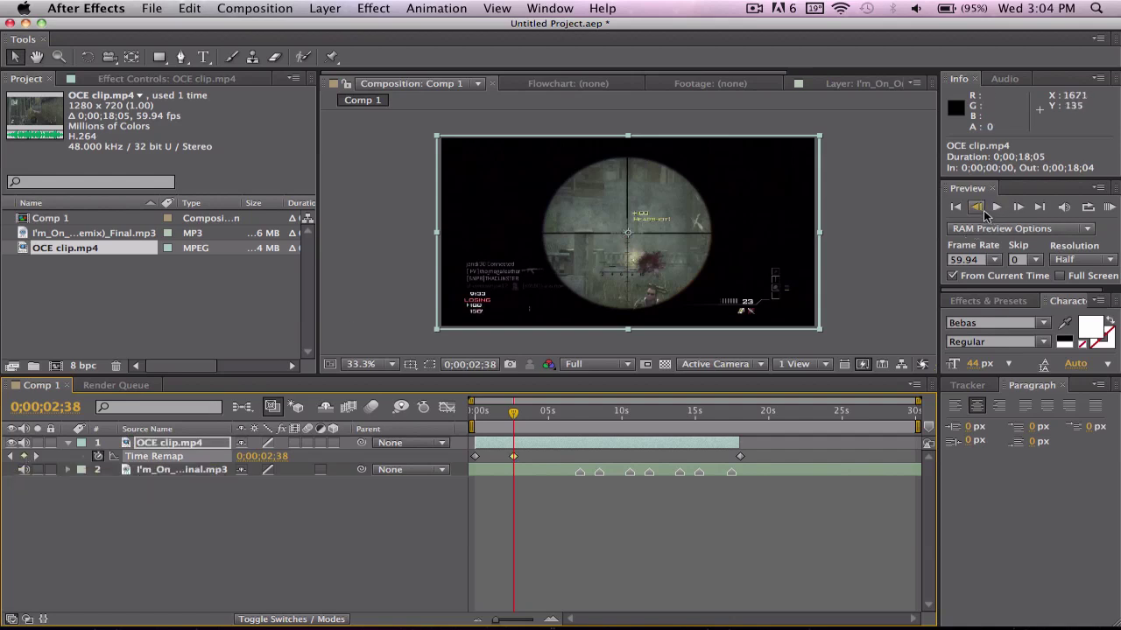
click(977, 207)
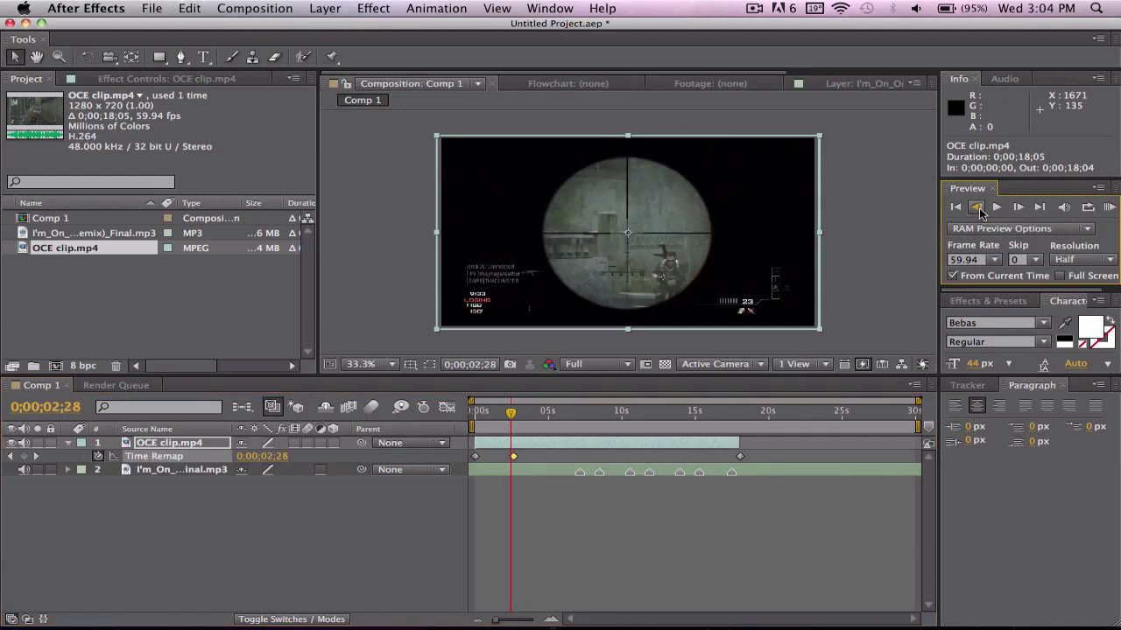
click(978, 208)
click(977, 207)
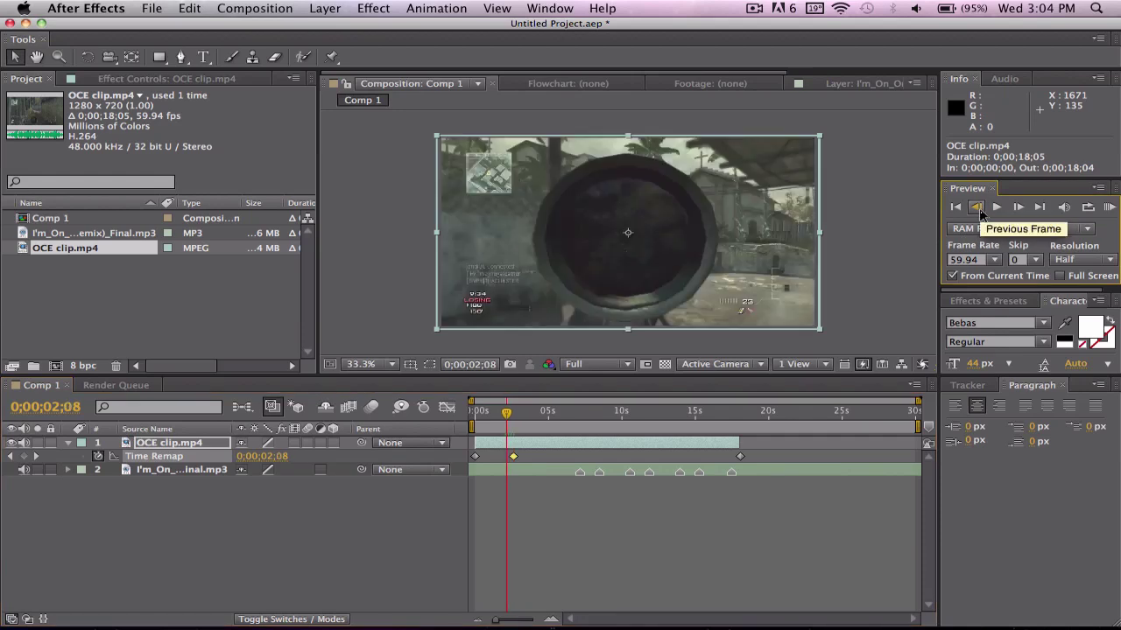
click(976, 207)
click(976, 207)
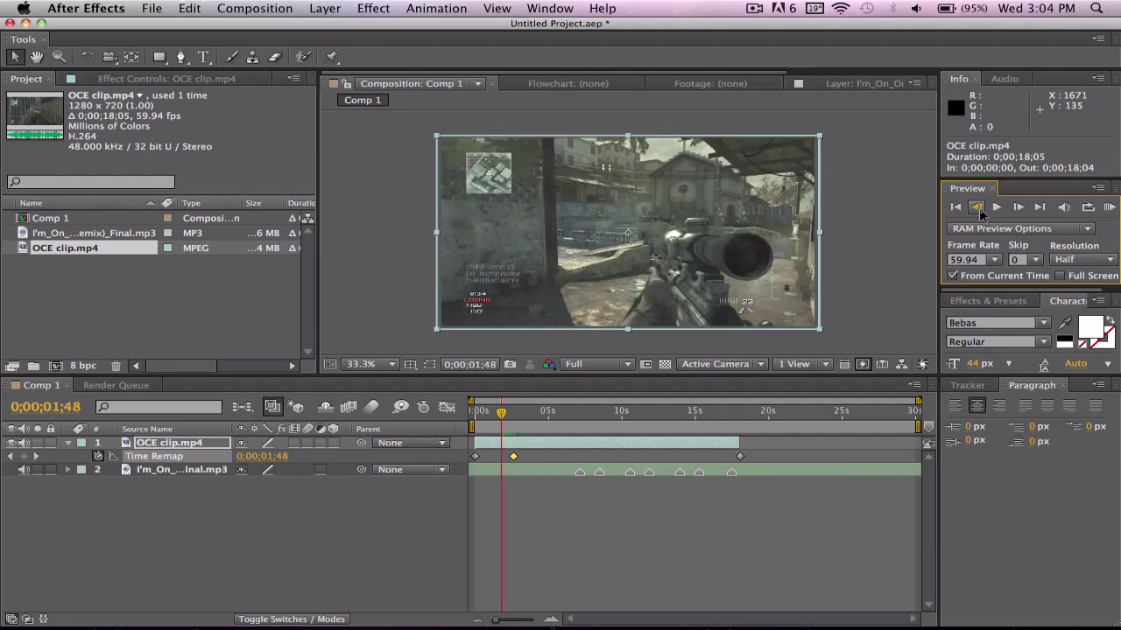
click(976, 207)
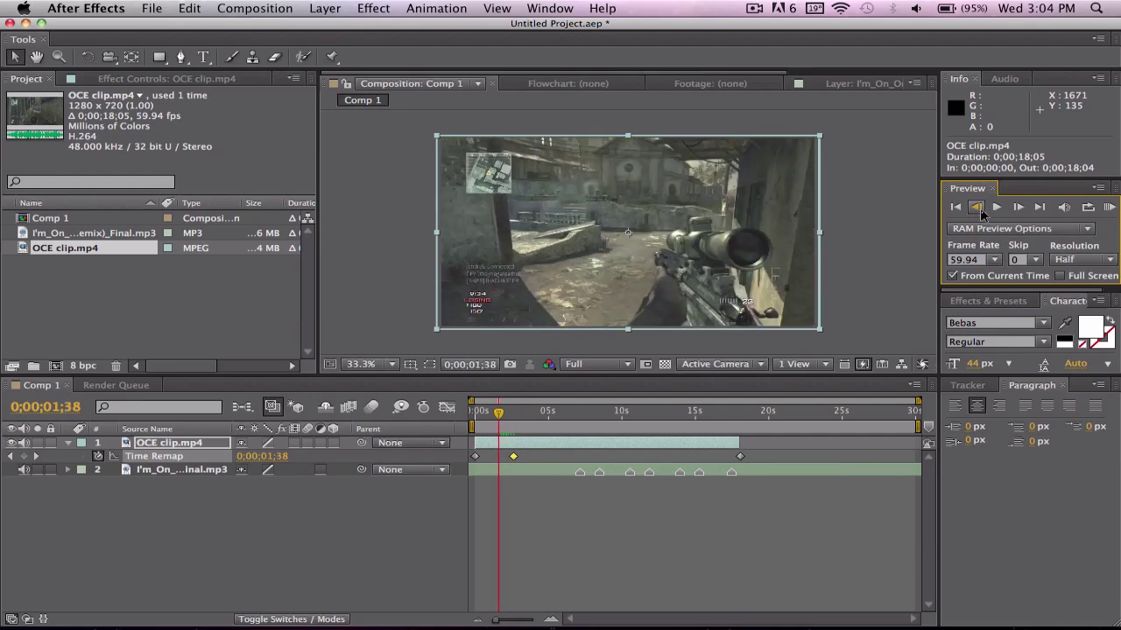
click(1016, 206)
click(1016, 206)
click(1017, 206)
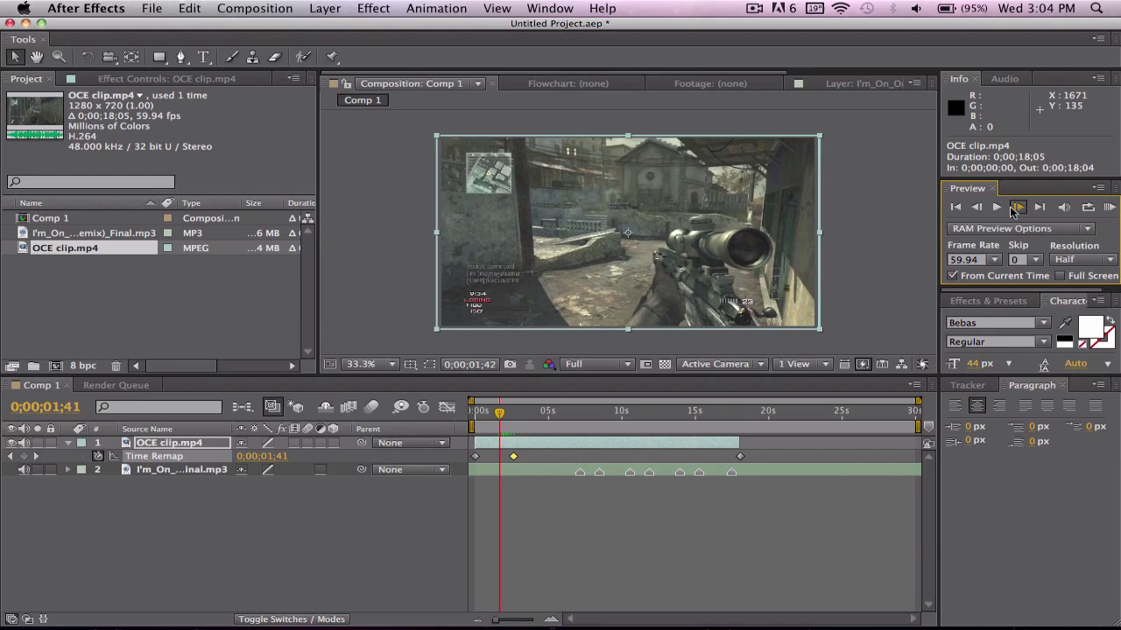
click(1013, 211)
click(1013, 210)
click(1013, 210)
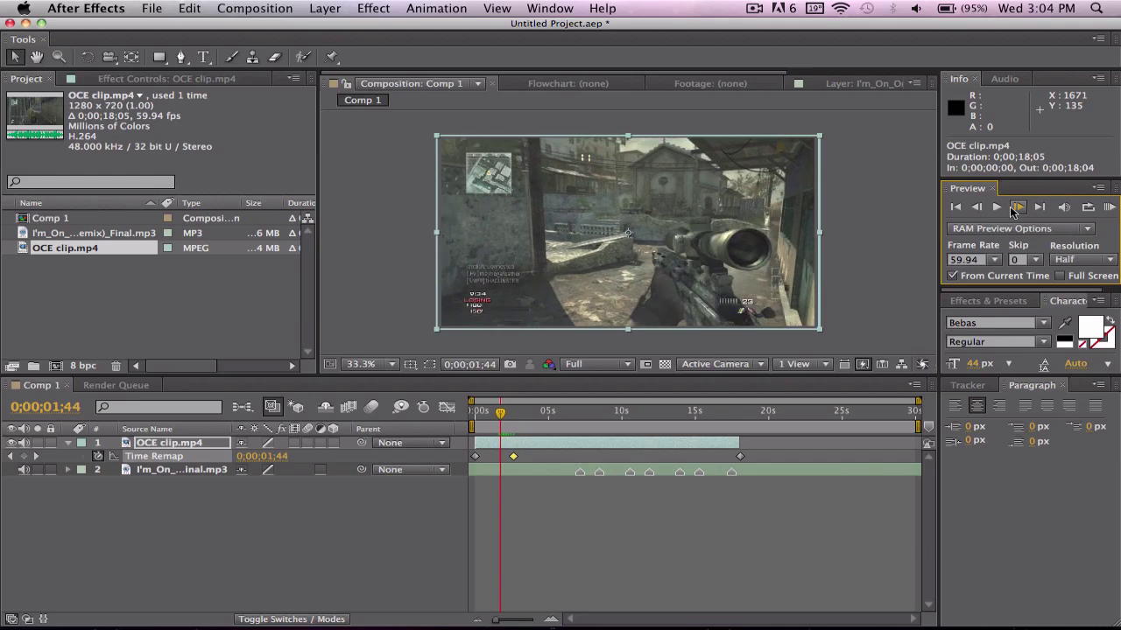
click(23, 456)
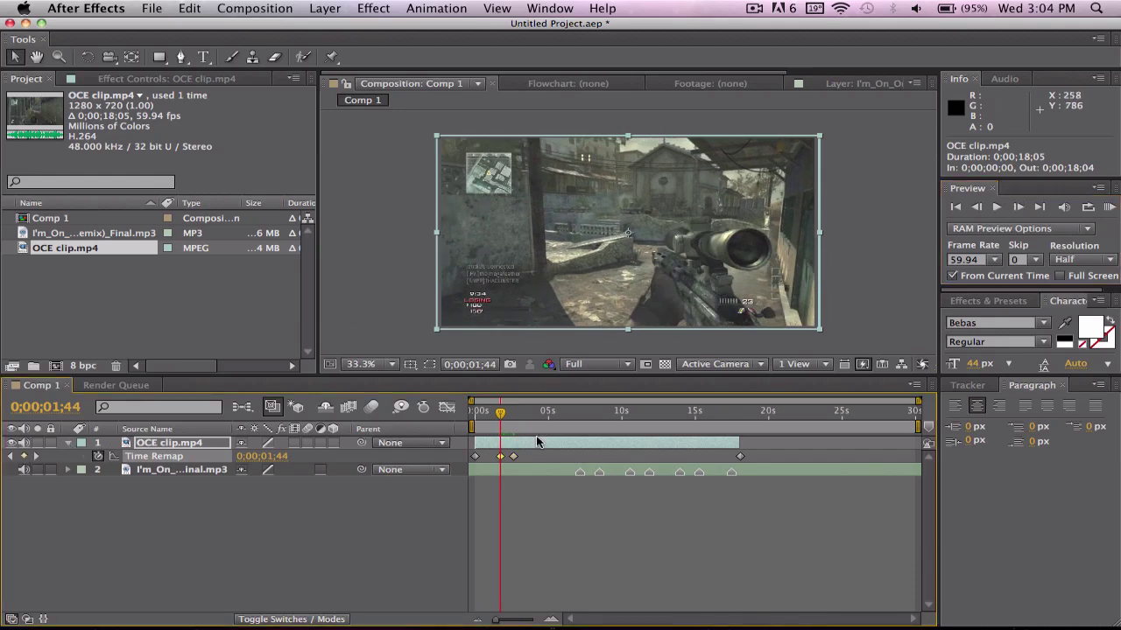
Find the next shot's first frame and add a Time Remap keyframe at 0;00;03;12.
click(513, 411)
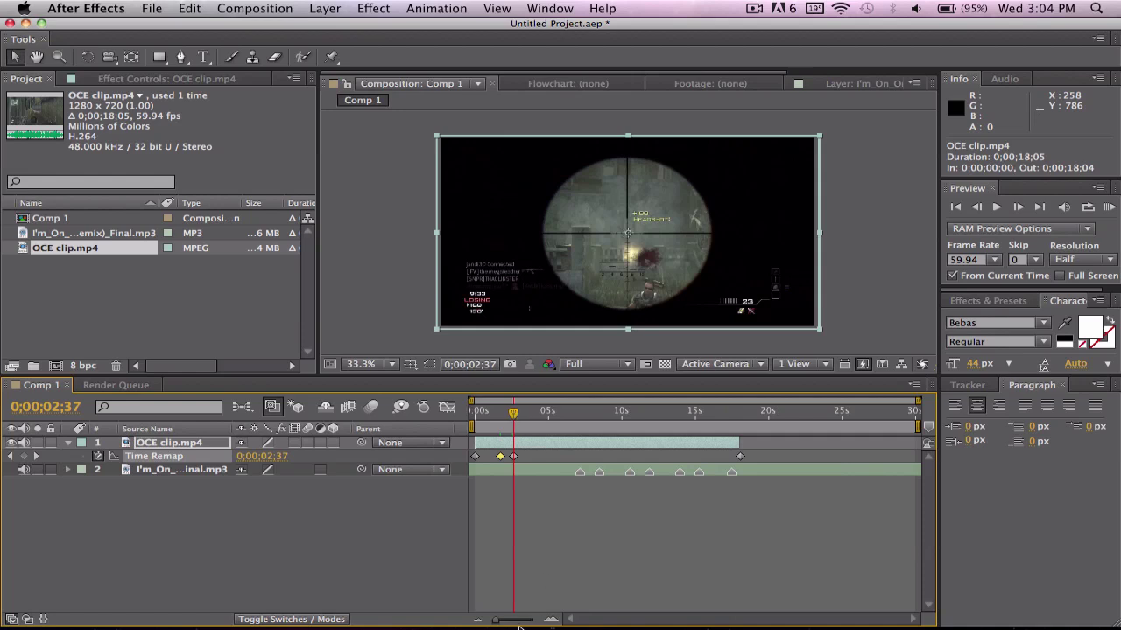
drag(518, 627, 525, 621)
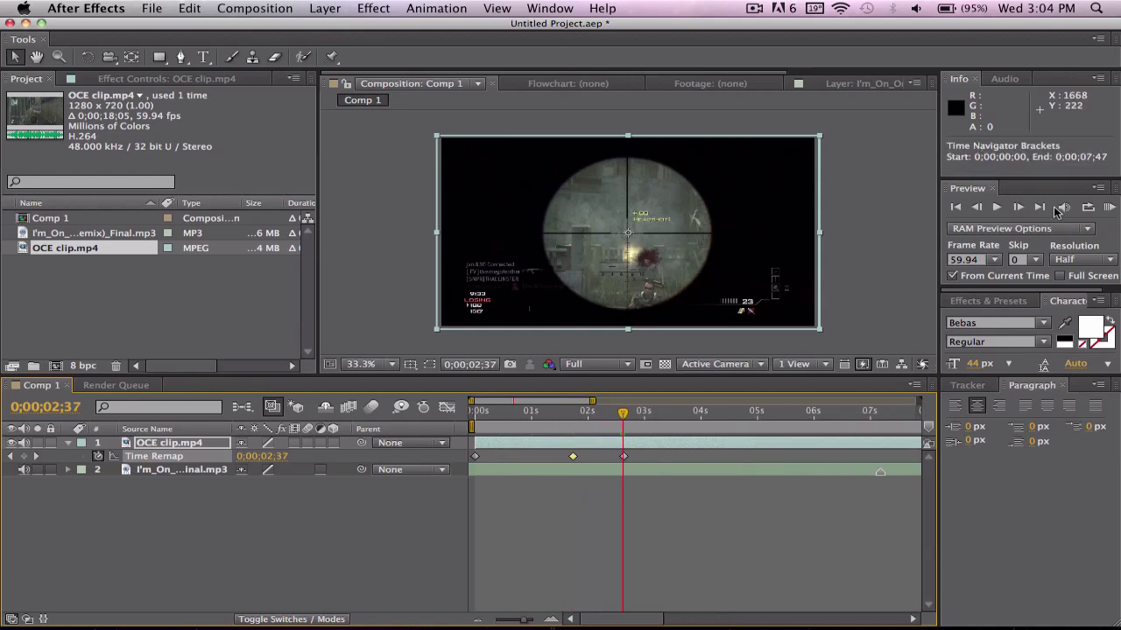
click(1018, 208)
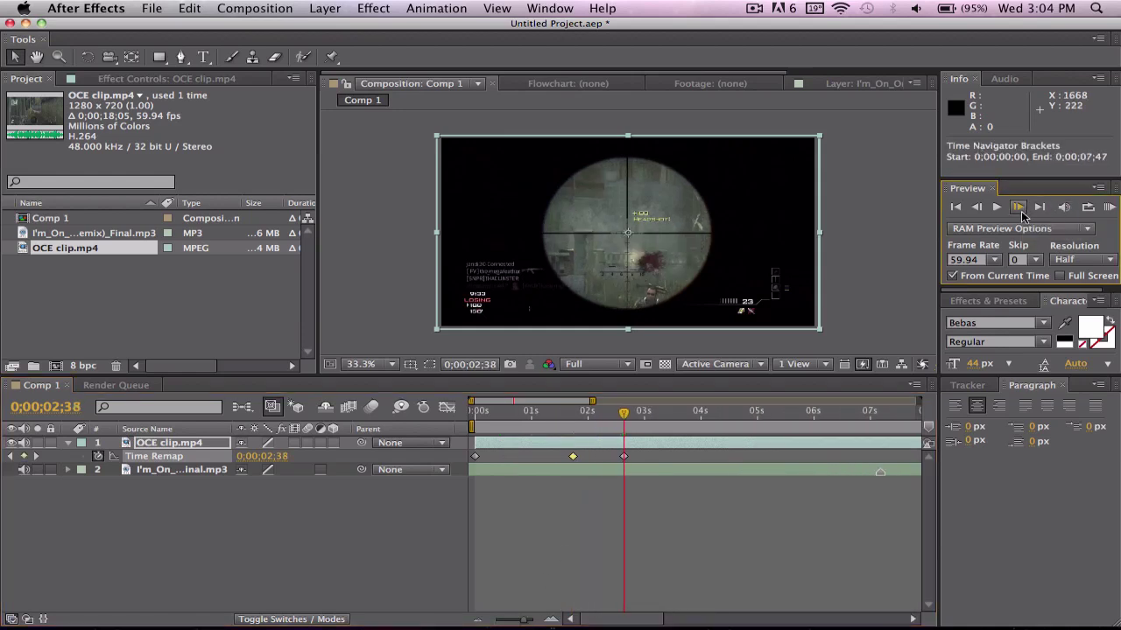
click(1018, 207)
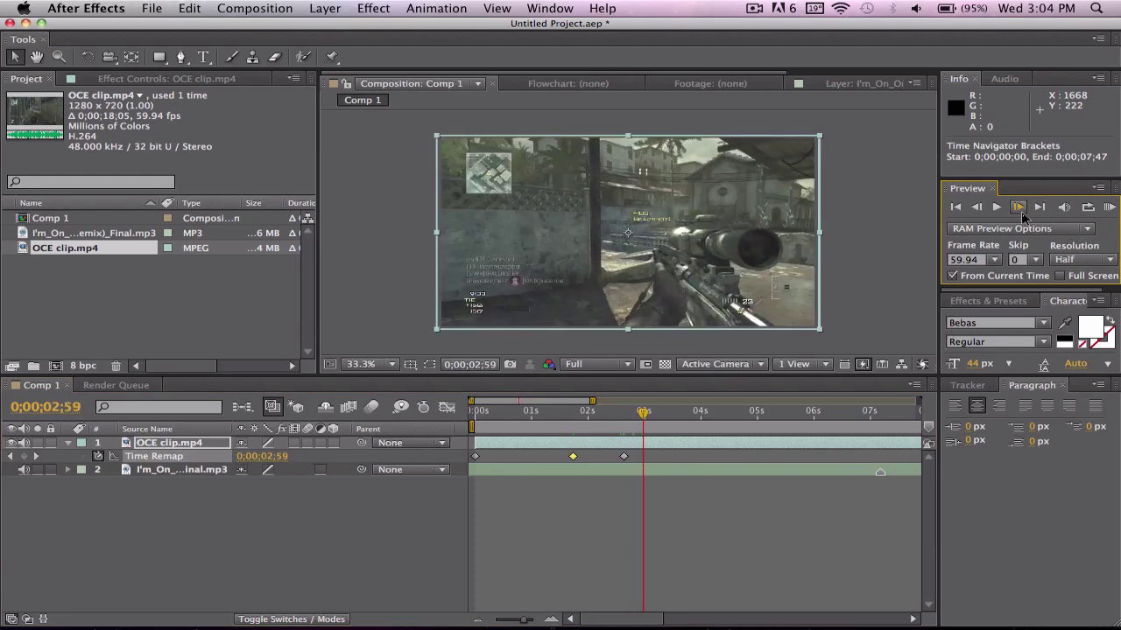
click(1018, 208)
click(995, 210)
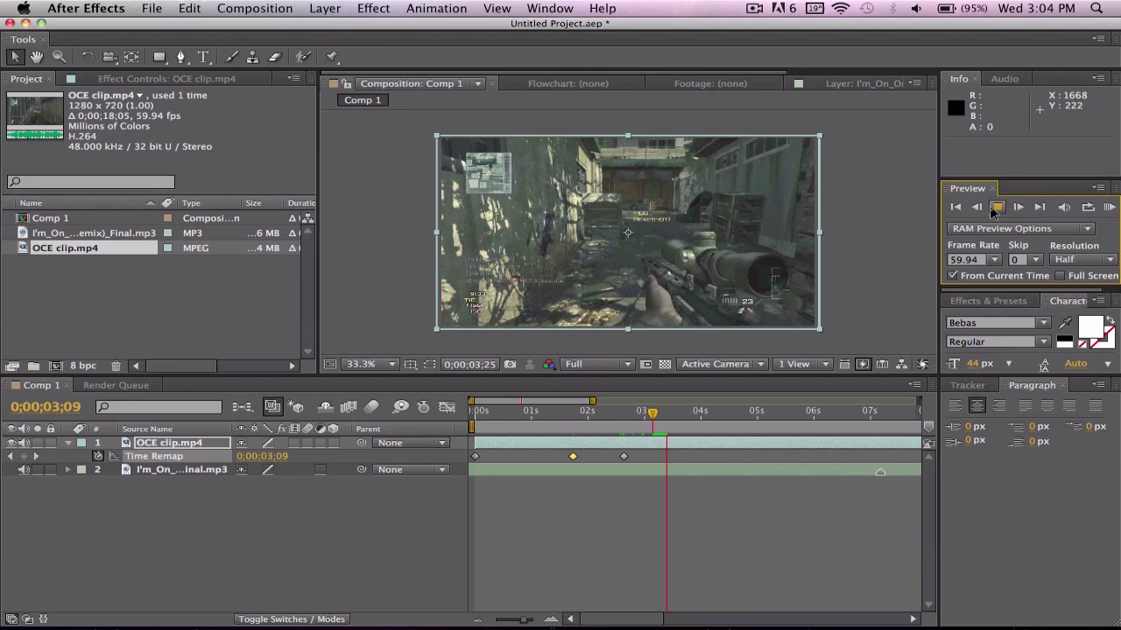
click(978, 210)
click(978, 210)
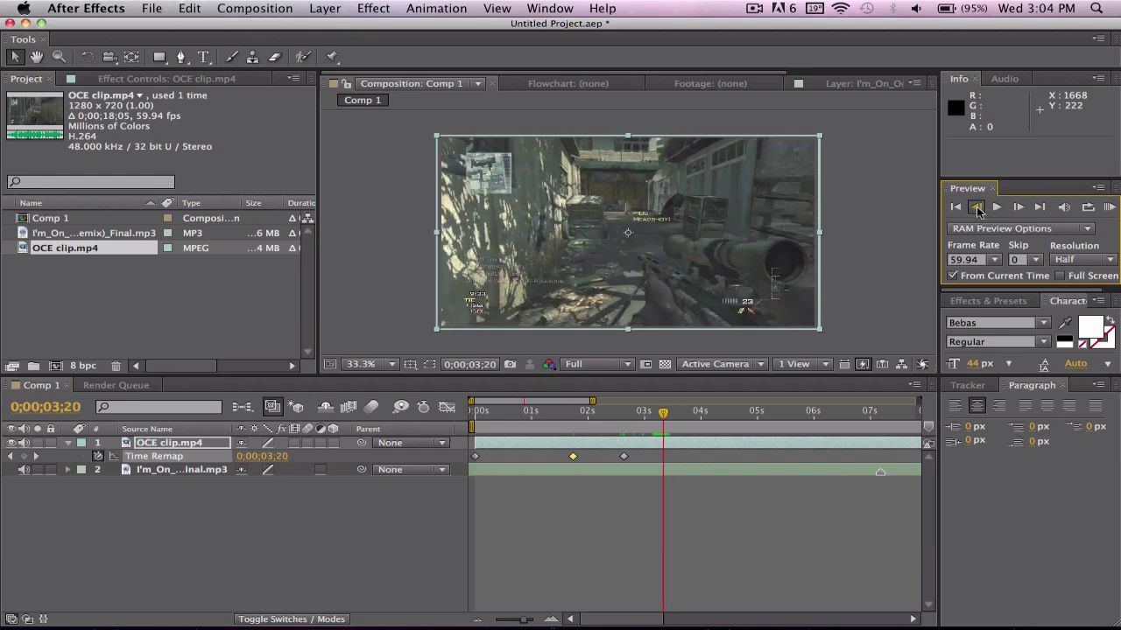
click(978, 210)
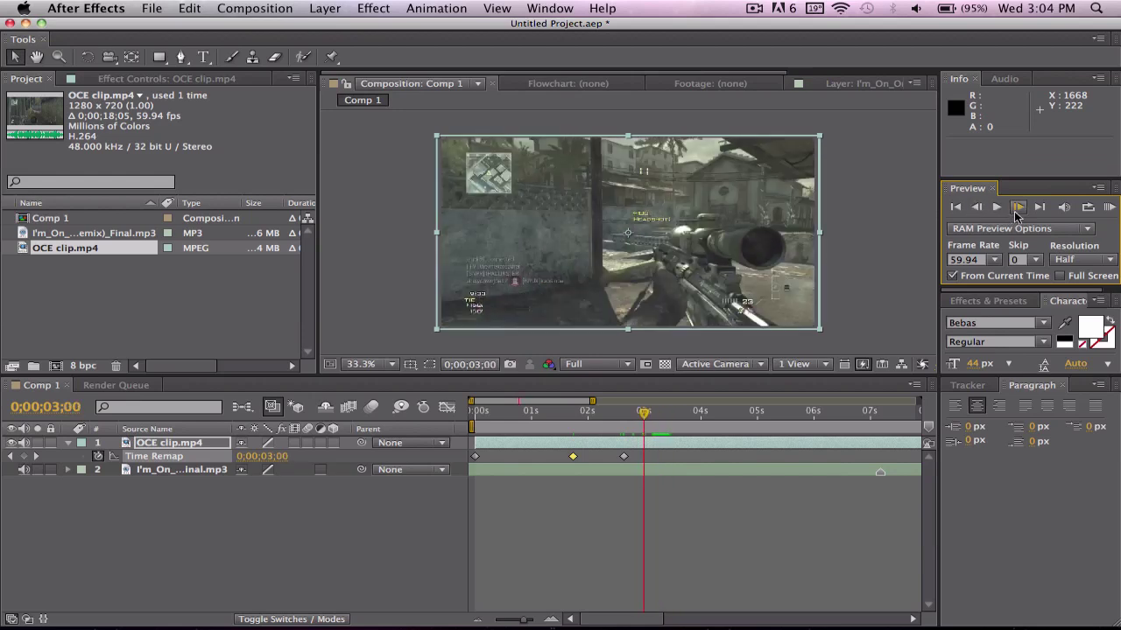
click(1018, 208)
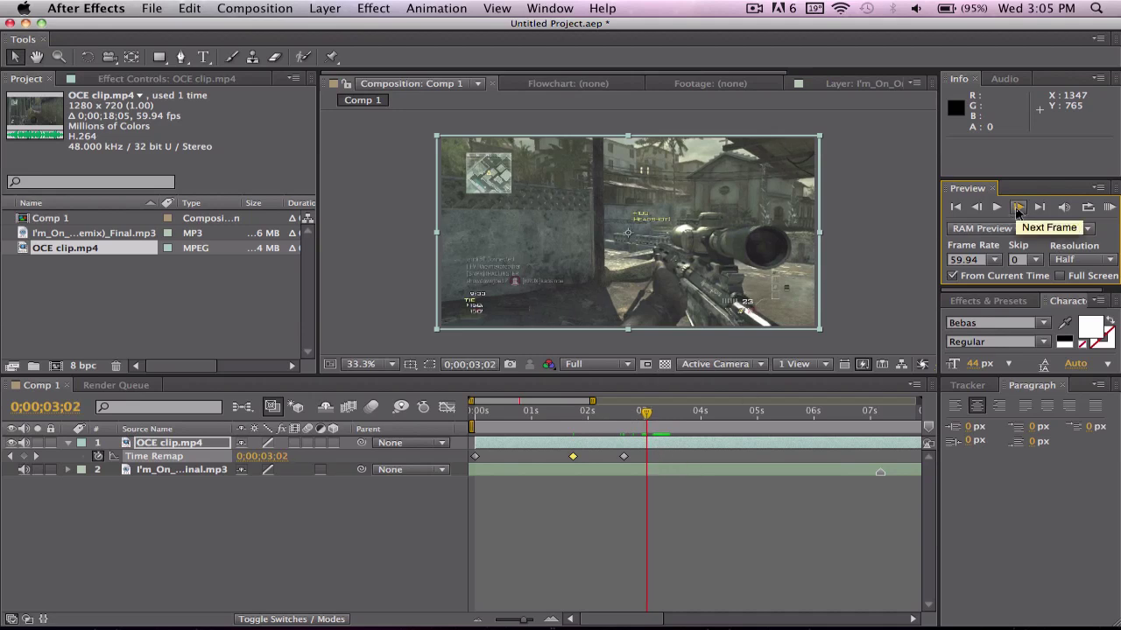
click(1018, 208)
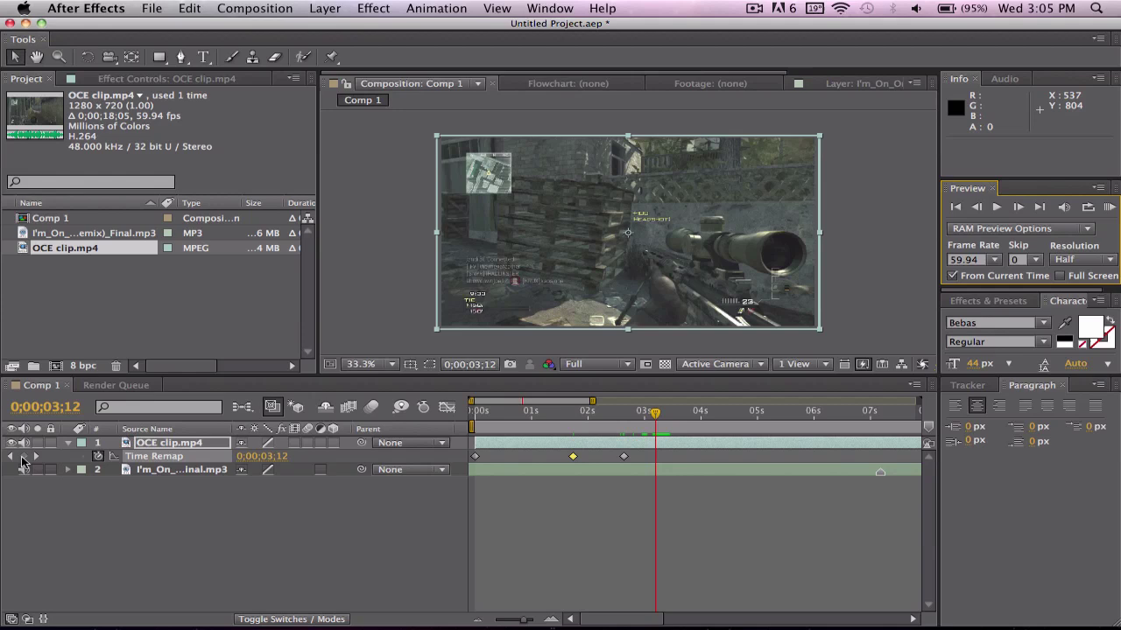
click(24, 457)
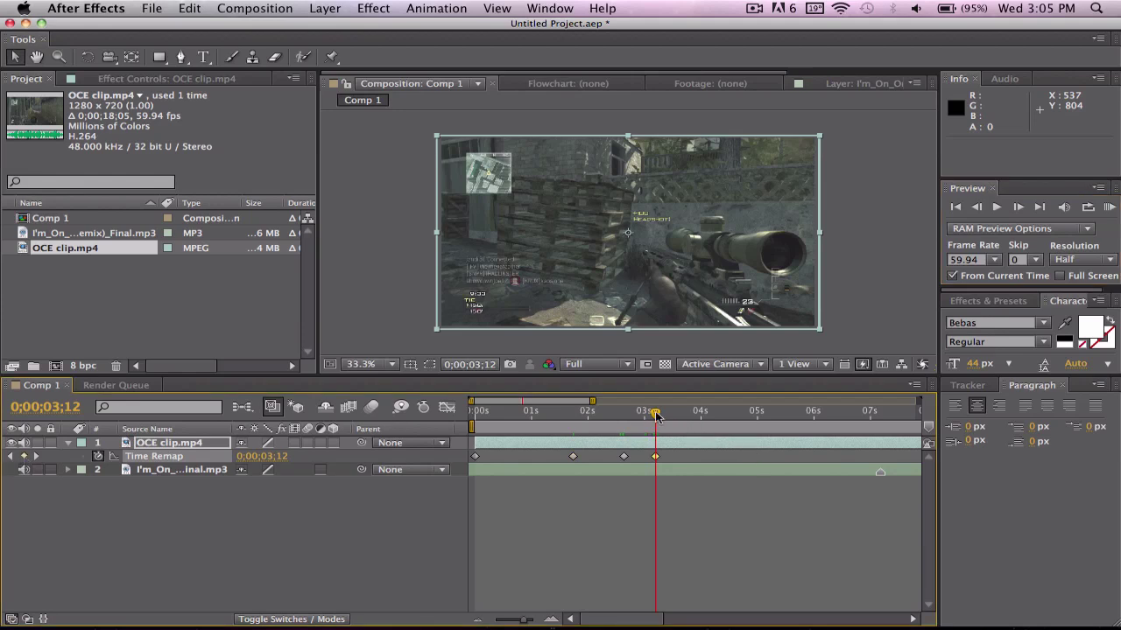
Scrub to the shot changes near 6 seconds, zooming the timeline out to show the beat markers.
drag(656, 415, 811, 419)
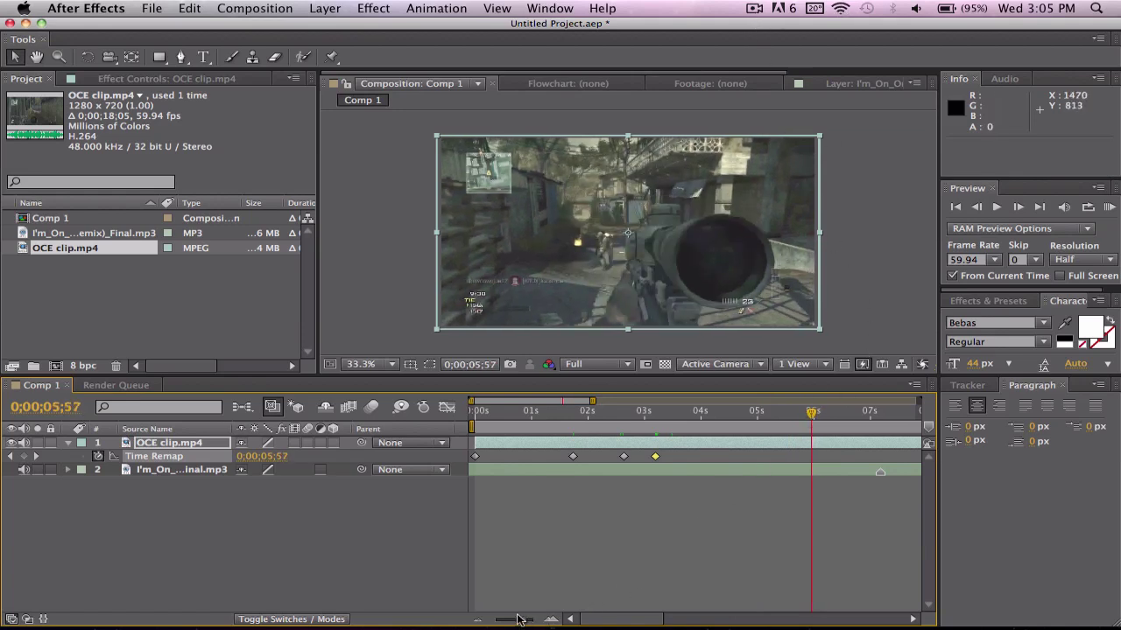
drag(525, 622, 520, 623)
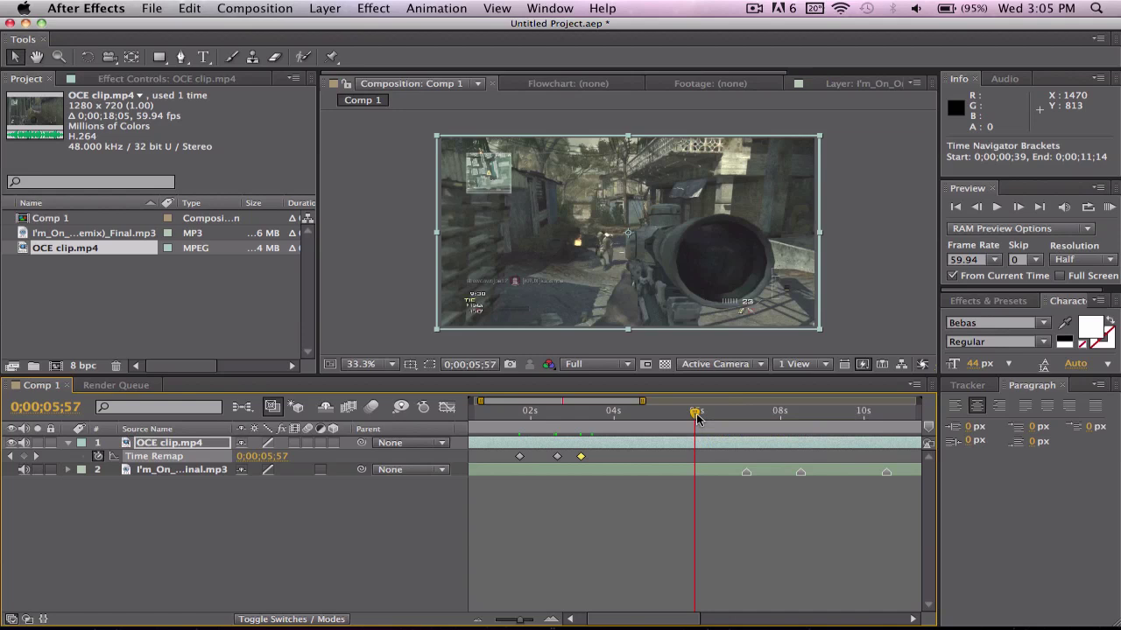
drag(696, 417, 703, 420)
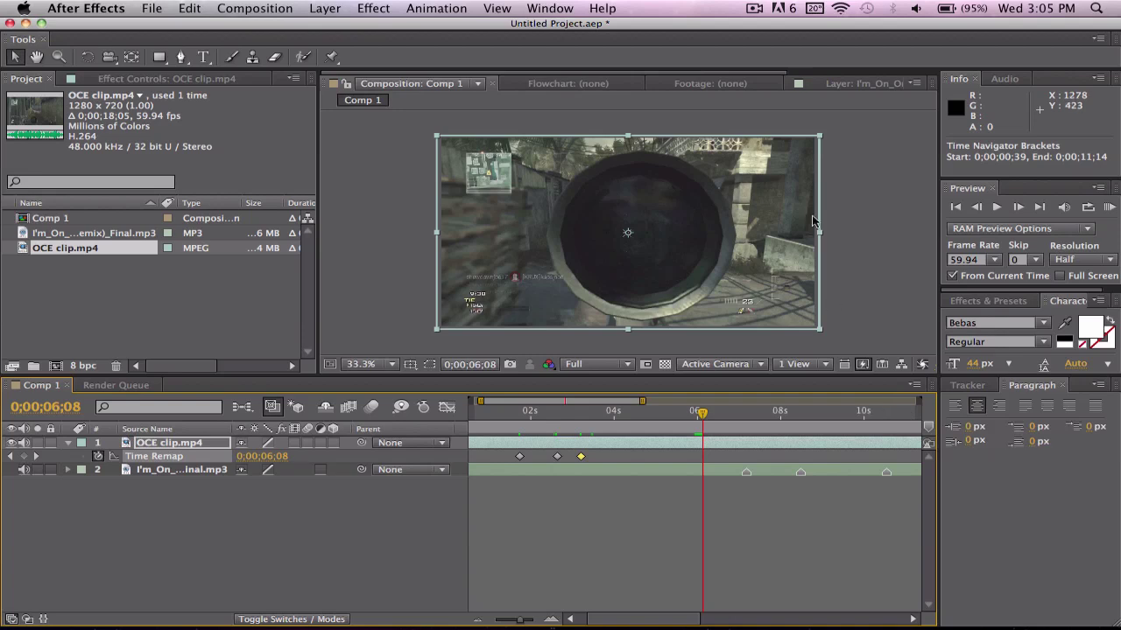
click(755, 9)
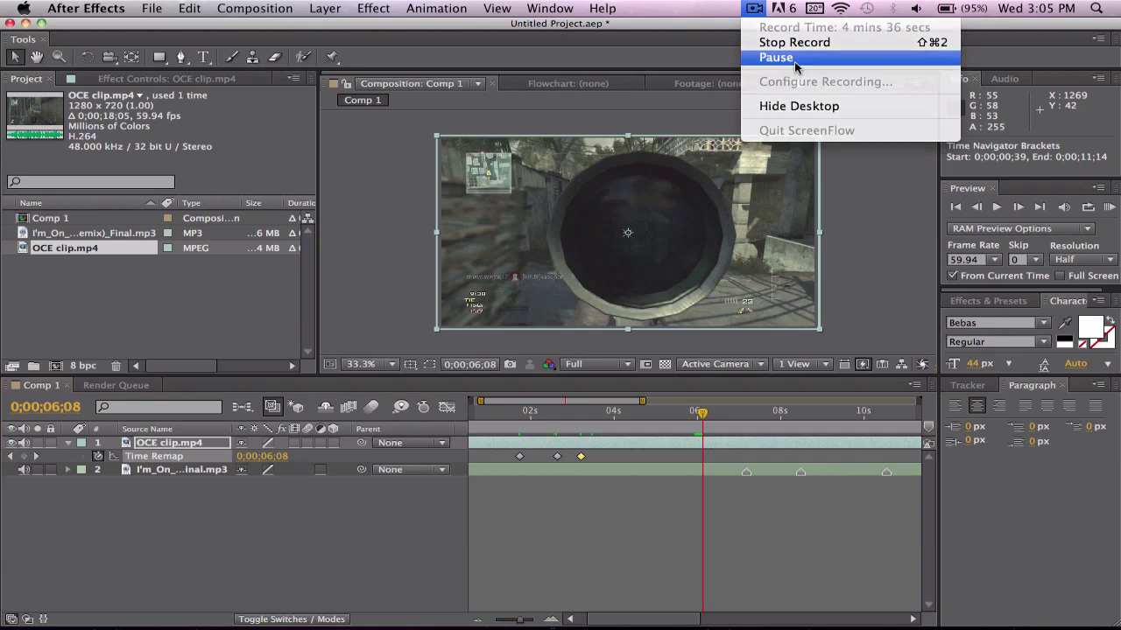
click(766, 53)
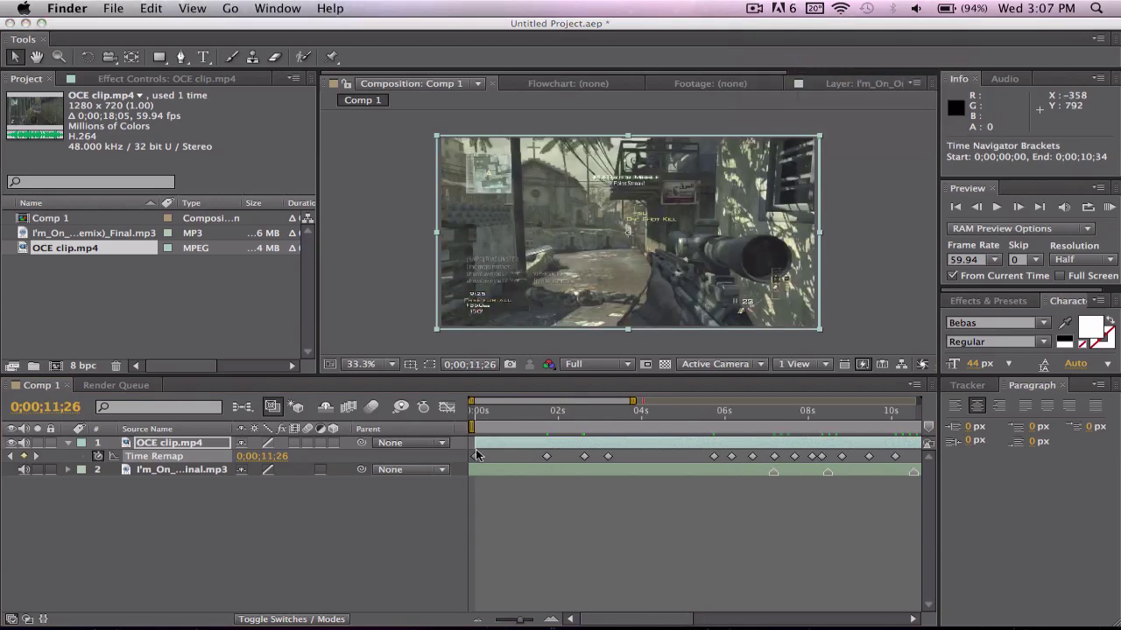
Marquee-select the Time Remap keyframes and drag them later toward the 0;00;07;10 beat marker.
click(623, 623)
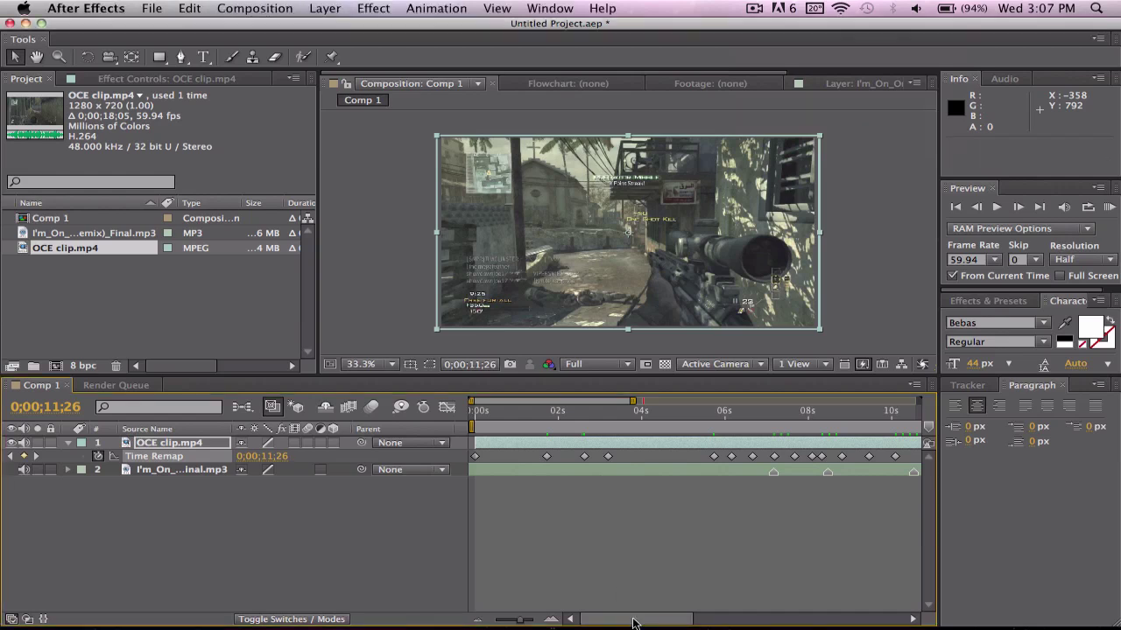
mouse_move(631, 623)
mouse_down()
mouse_move(725, 623)
mouse_move(611, 627)
mouse_up()
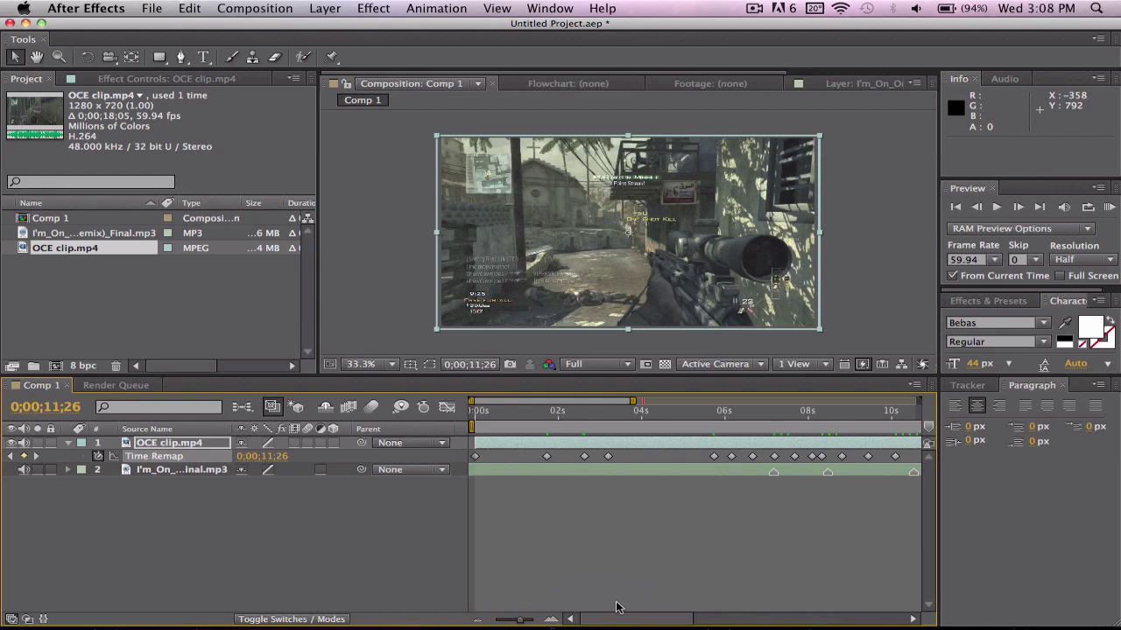
drag(523, 624, 517, 624)
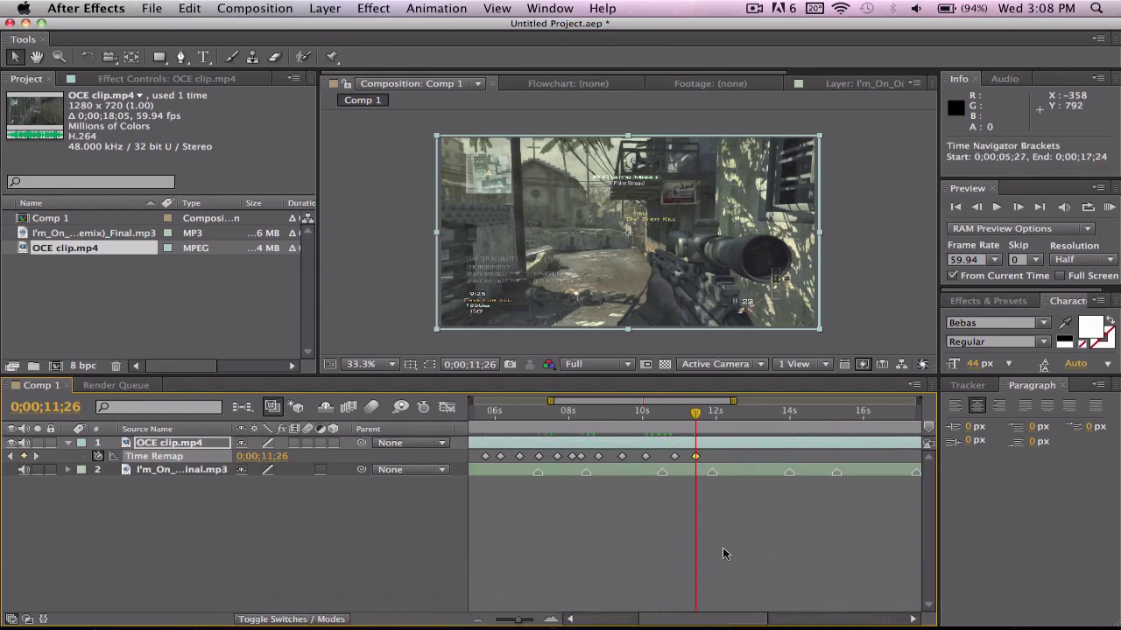
drag(685, 624, 628, 624)
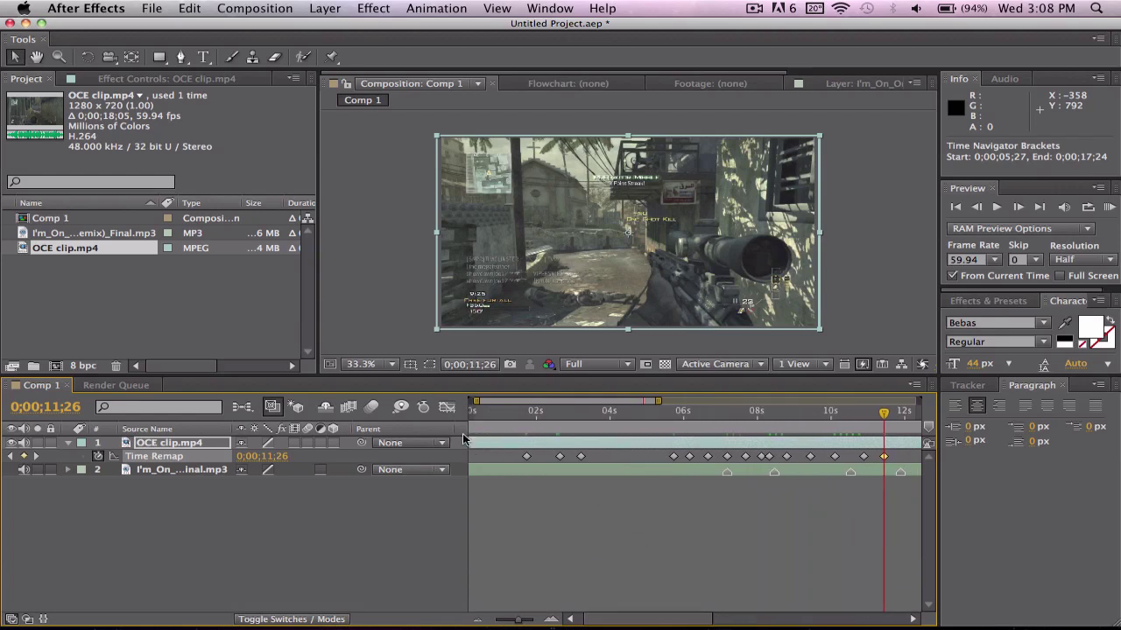
drag(501, 456, 893, 464)
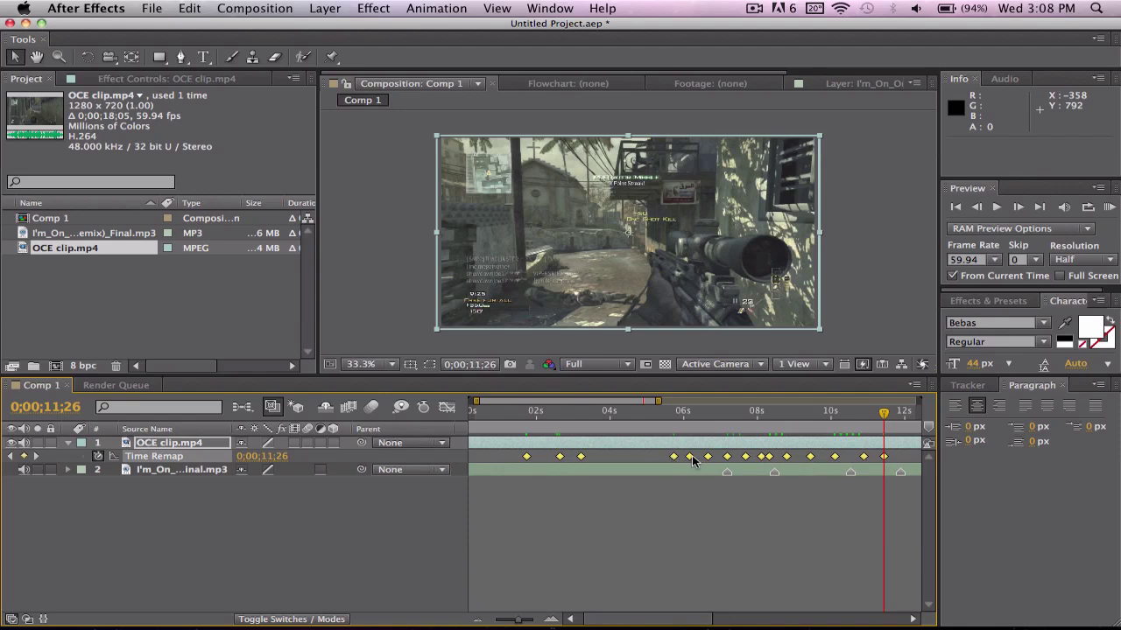
drag(692, 462, 726, 461)
Verify frame by frame that a keyframe sits exactly on the 0;00;07;10 marker, then deselect.
click(727, 418)
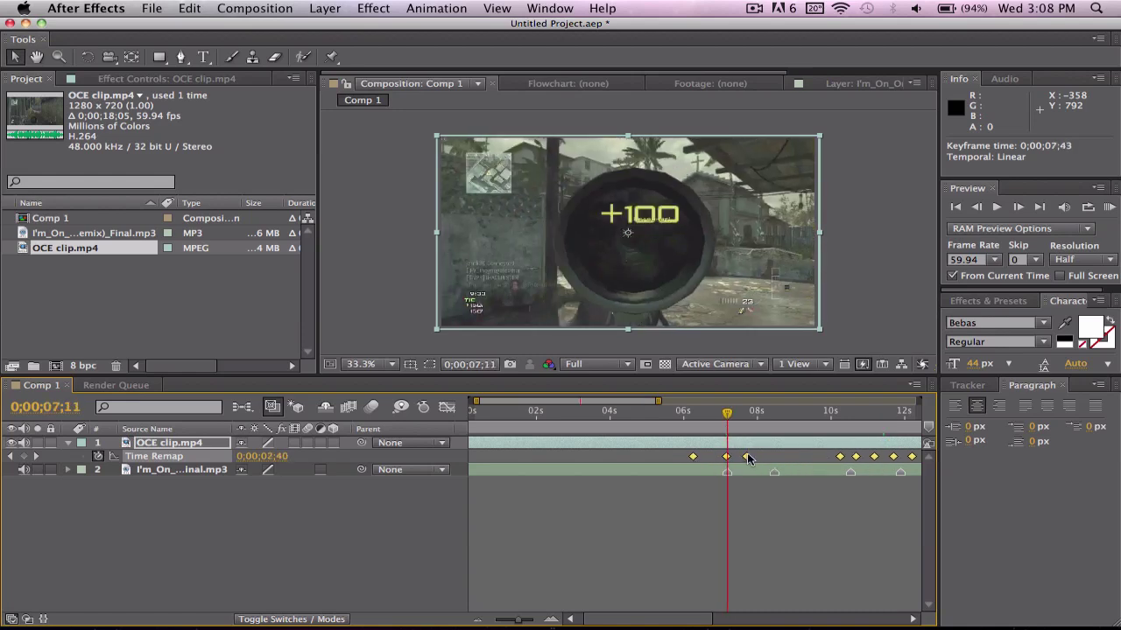
click(977, 207)
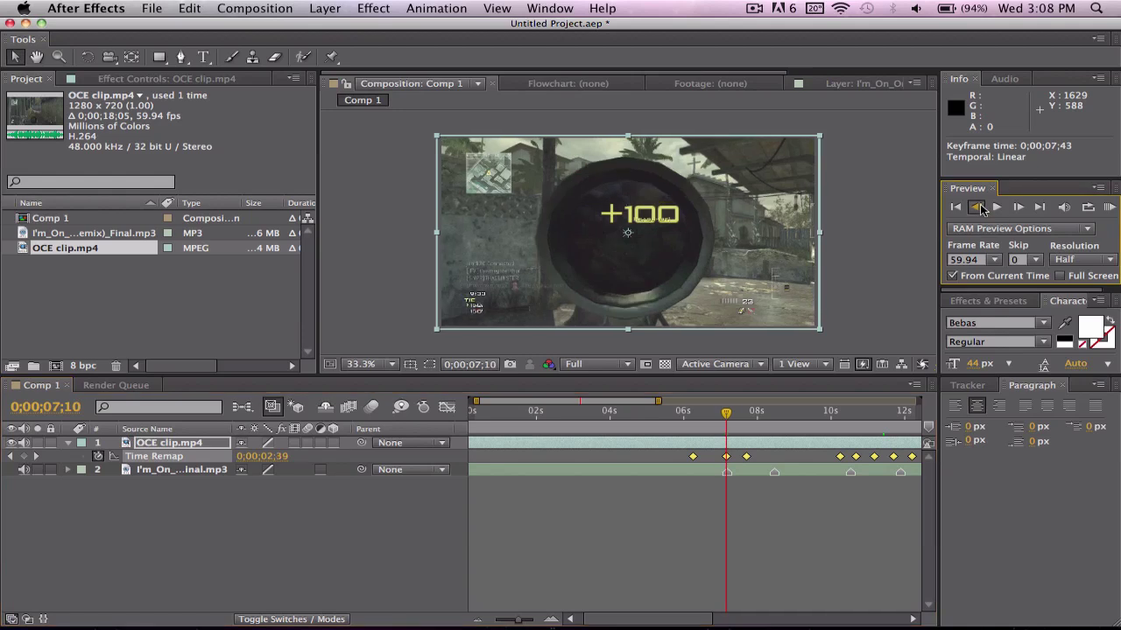
click(978, 208)
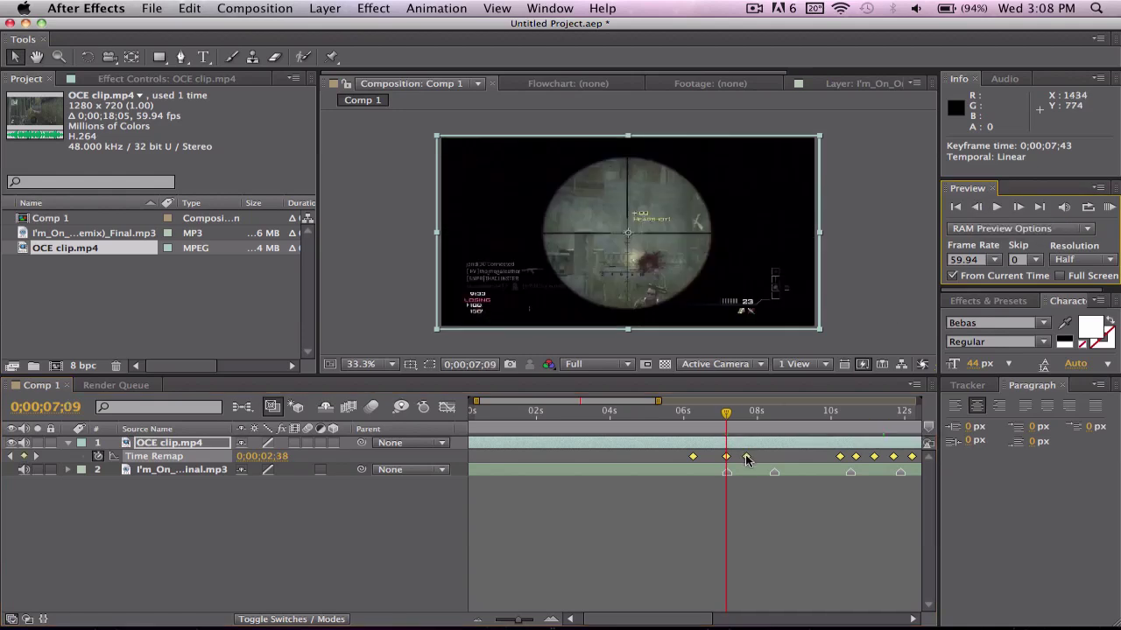
click(1020, 207)
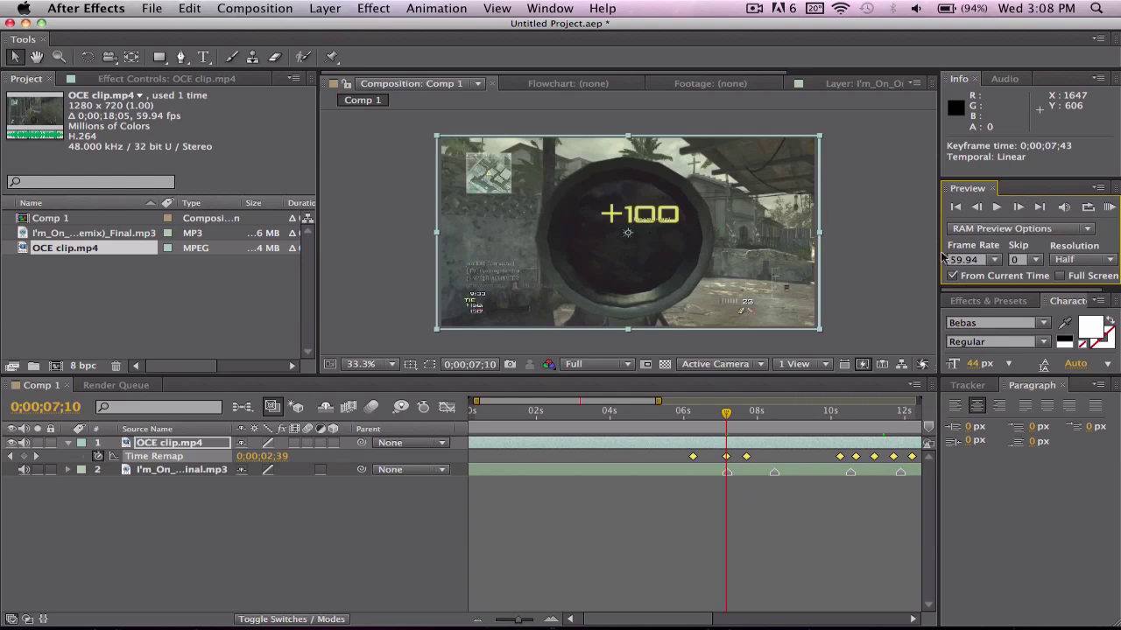
click(1020, 210)
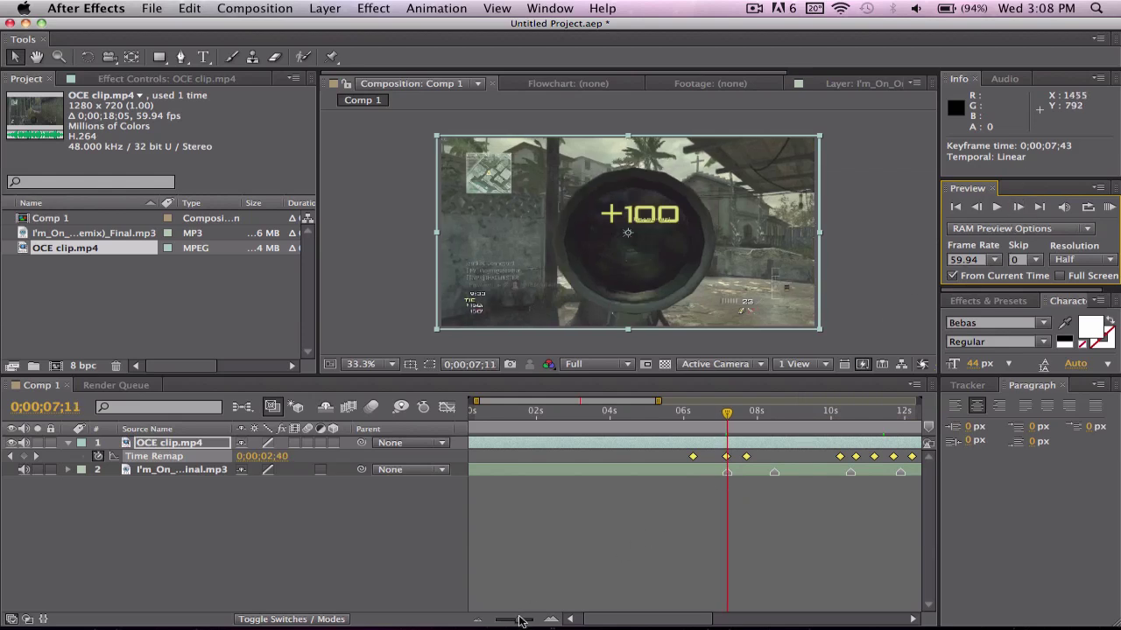
drag(519, 620, 534, 621)
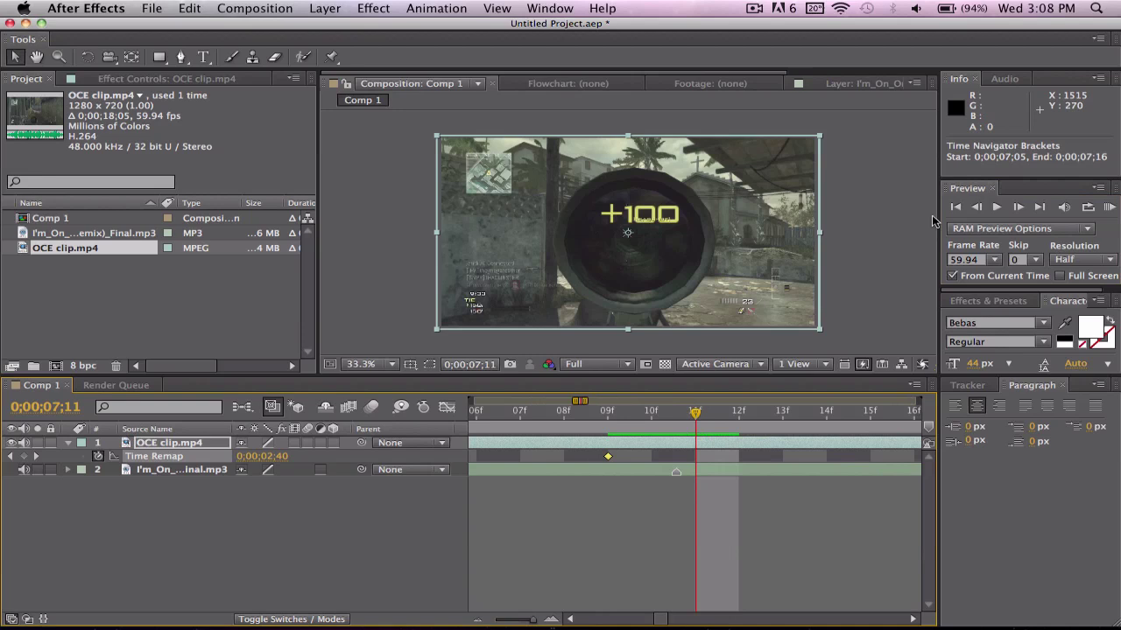
click(976, 208)
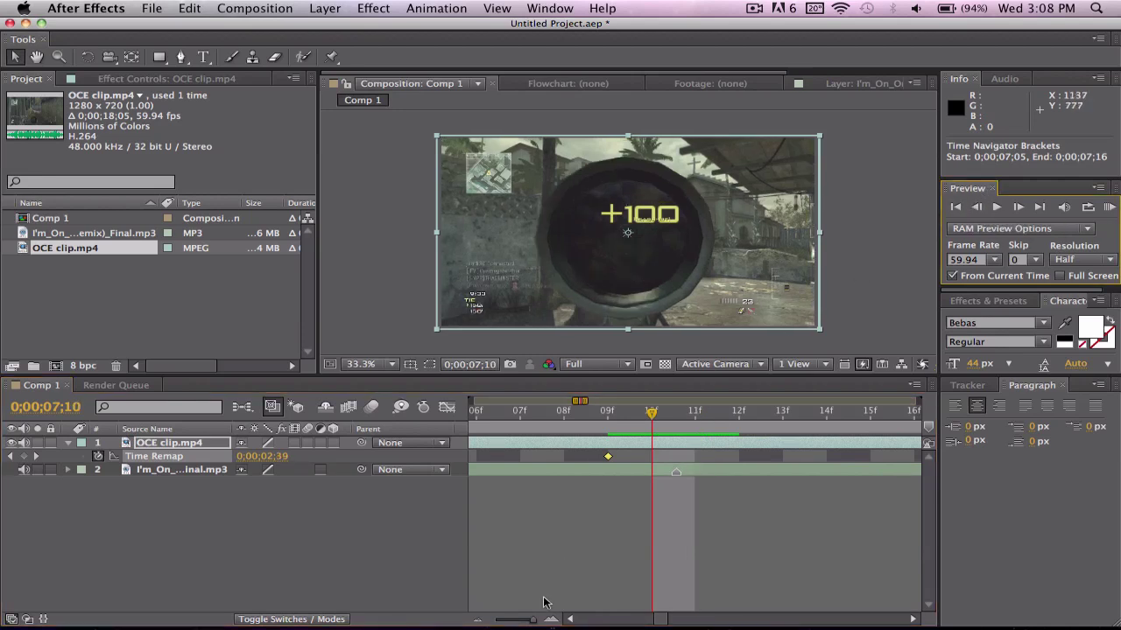
drag(524, 621, 518, 621)
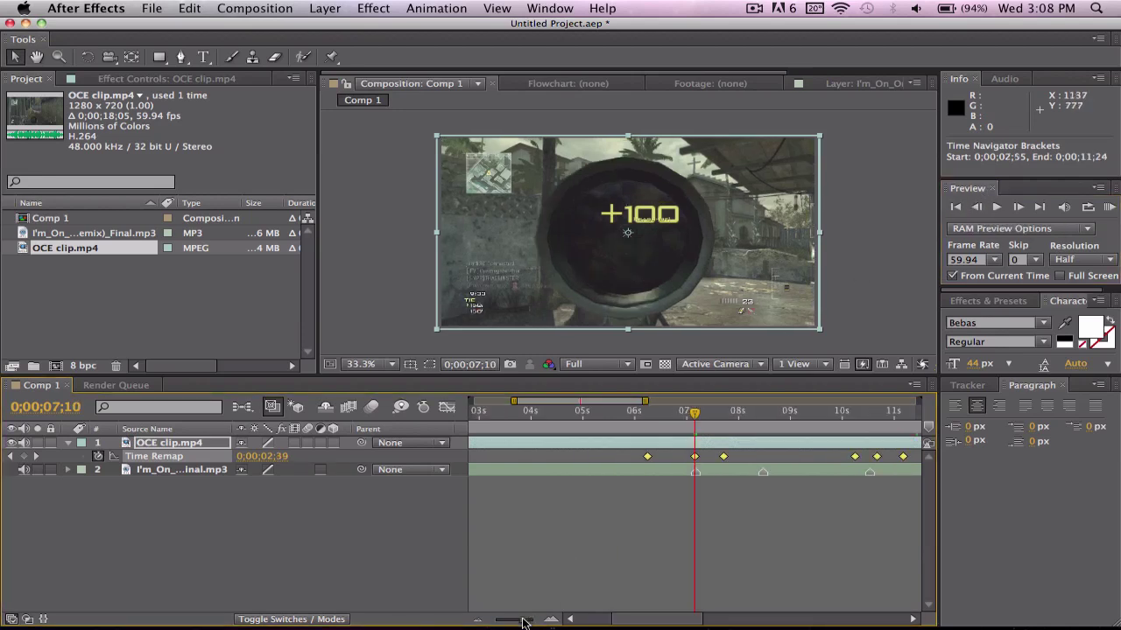
click(695, 457)
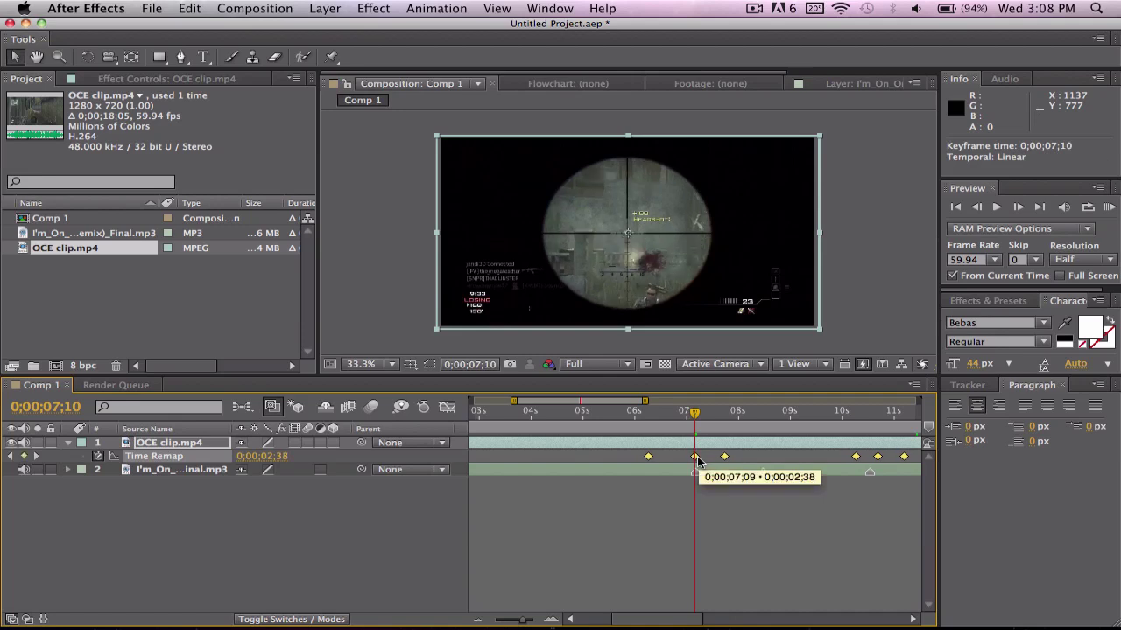
click(762, 466)
Shift the later Time Remap keyframes earlier and align the playhead with the 9-second beat marker.
drag(645, 627, 690, 623)
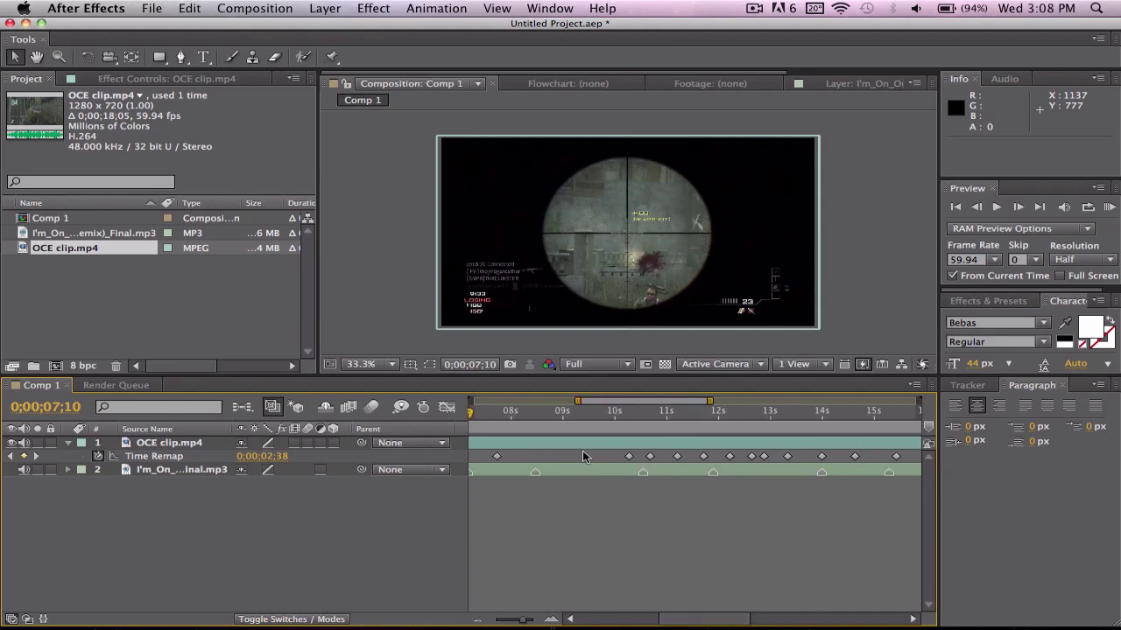
drag(582, 450, 902, 466)
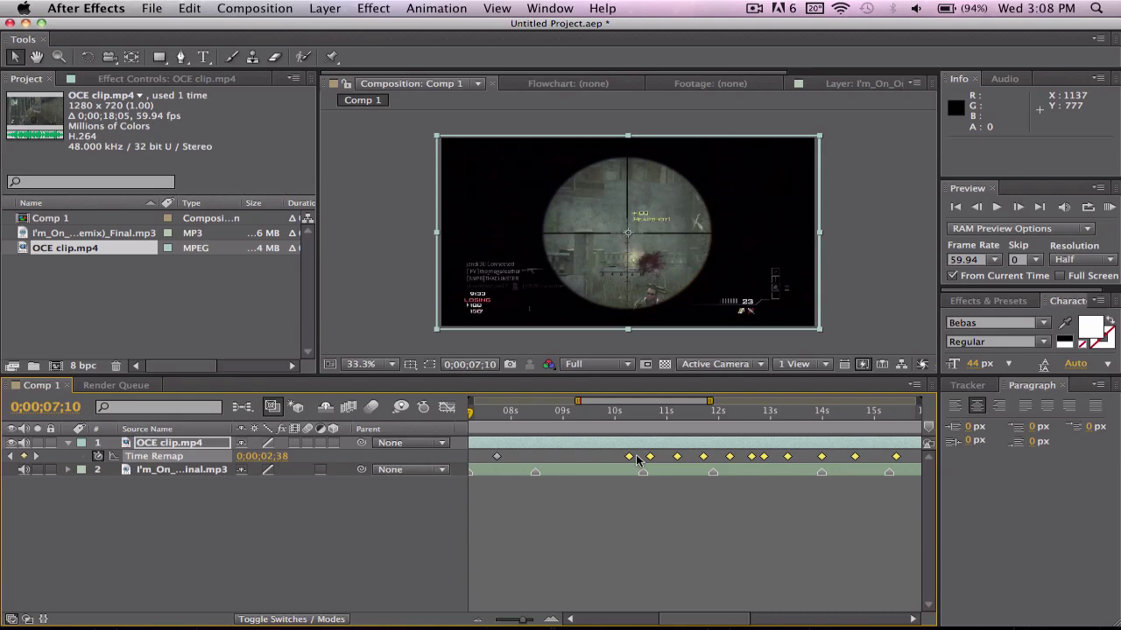
drag(638, 466, 524, 466)
click(535, 414)
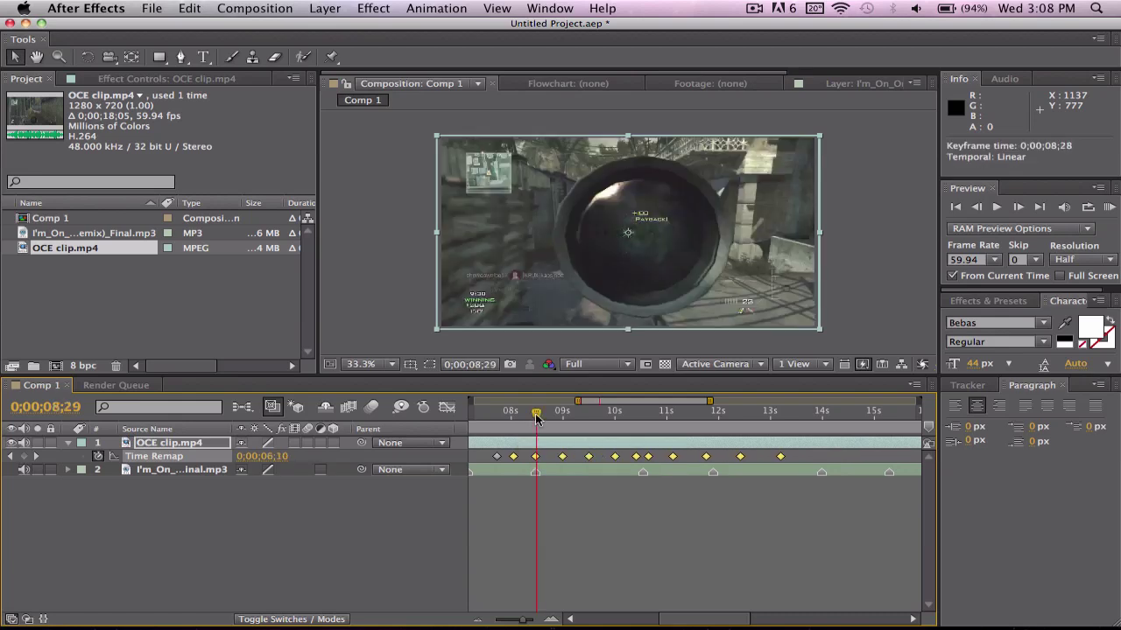
drag(536, 418, 643, 411)
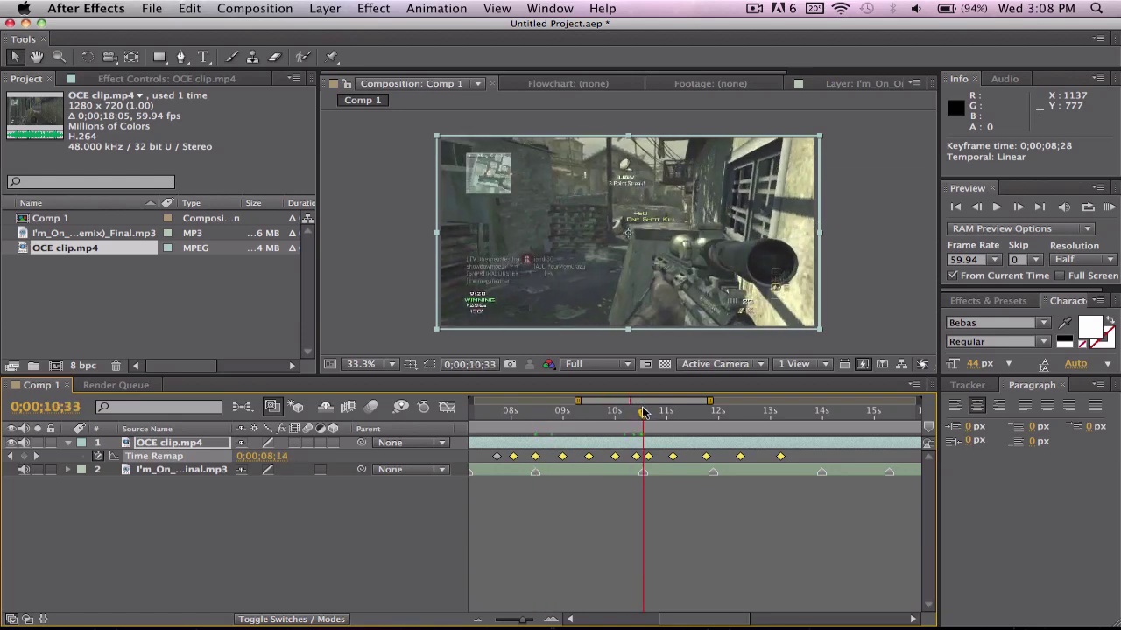
Move the Time Remap keyframes from 10 seconds onward later onto the beat, then align the playhead with the 12s marker.
click(573, 456)
drag(575, 452, 804, 456)
shift+click(636, 457)
drag(637, 460, 667, 464)
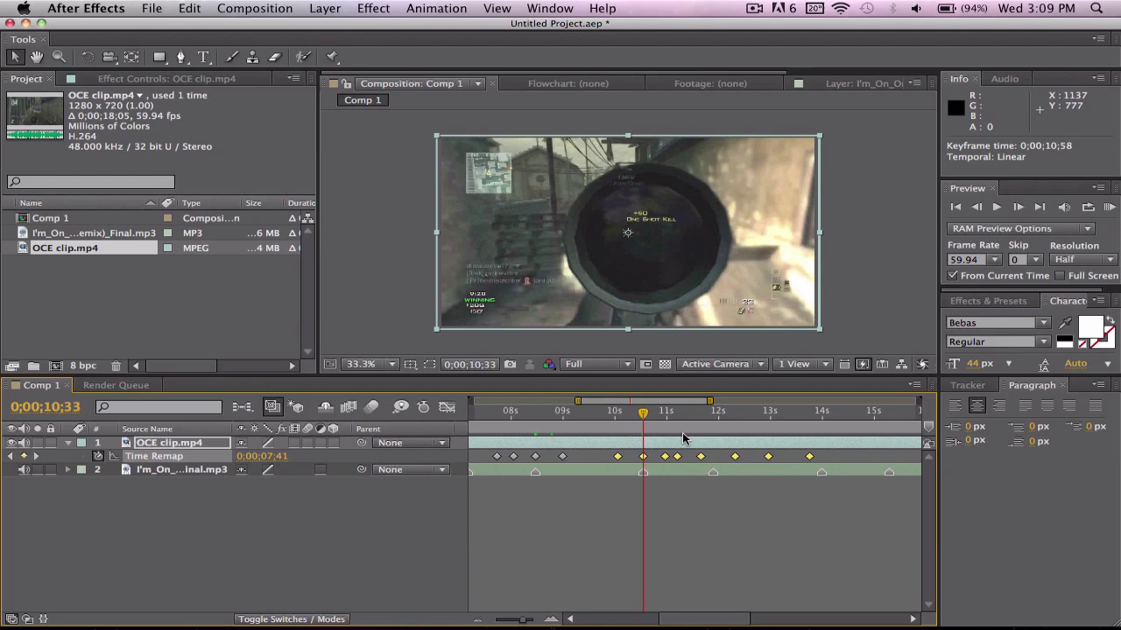
click(715, 423)
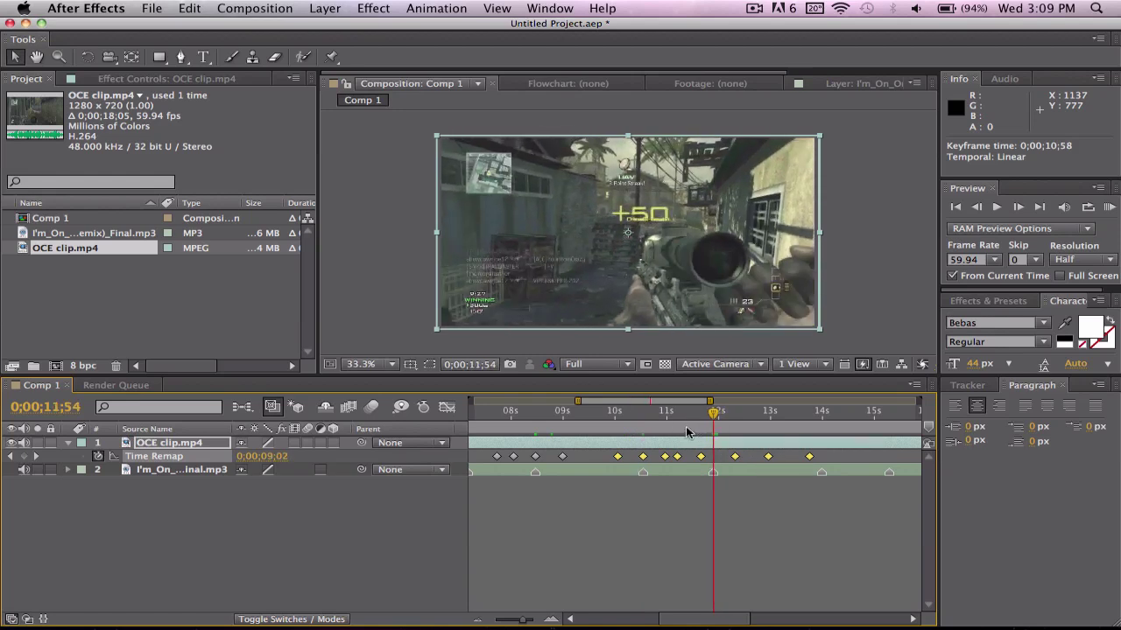
click(687, 428)
drag(705, 419, 714, 417)
Snap the keyframes after 12 seconds onto the 12s beat and the 16s keyframe onto the 15s beat.
drag(818, 456, 677, 461)
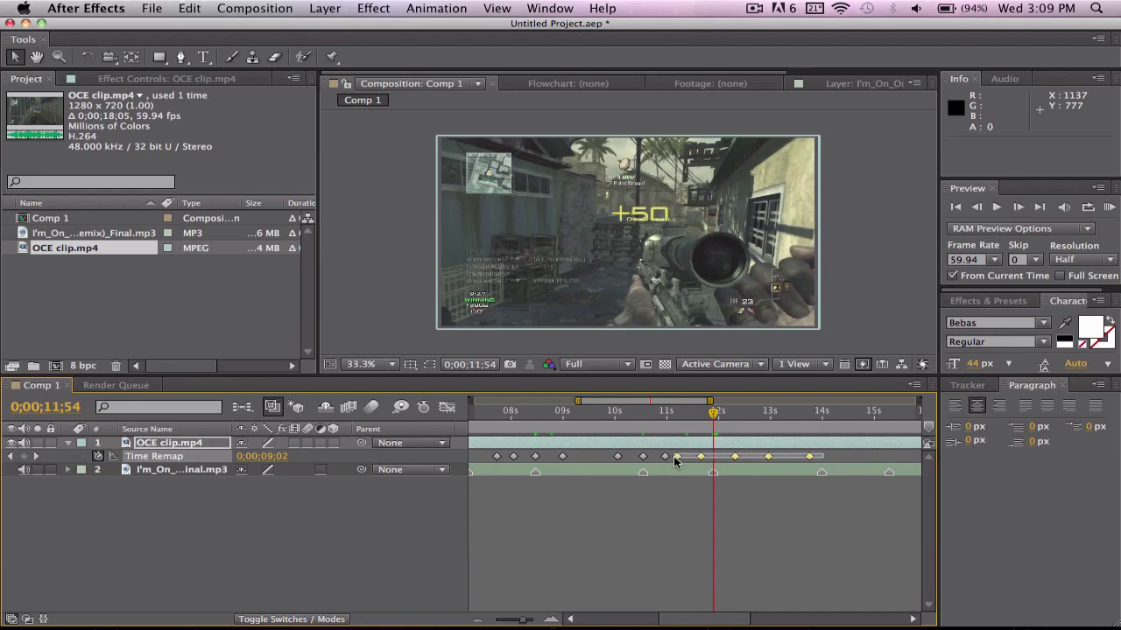
drag(677, 462, 676, 461)
drag(767, 457, 784, 462)
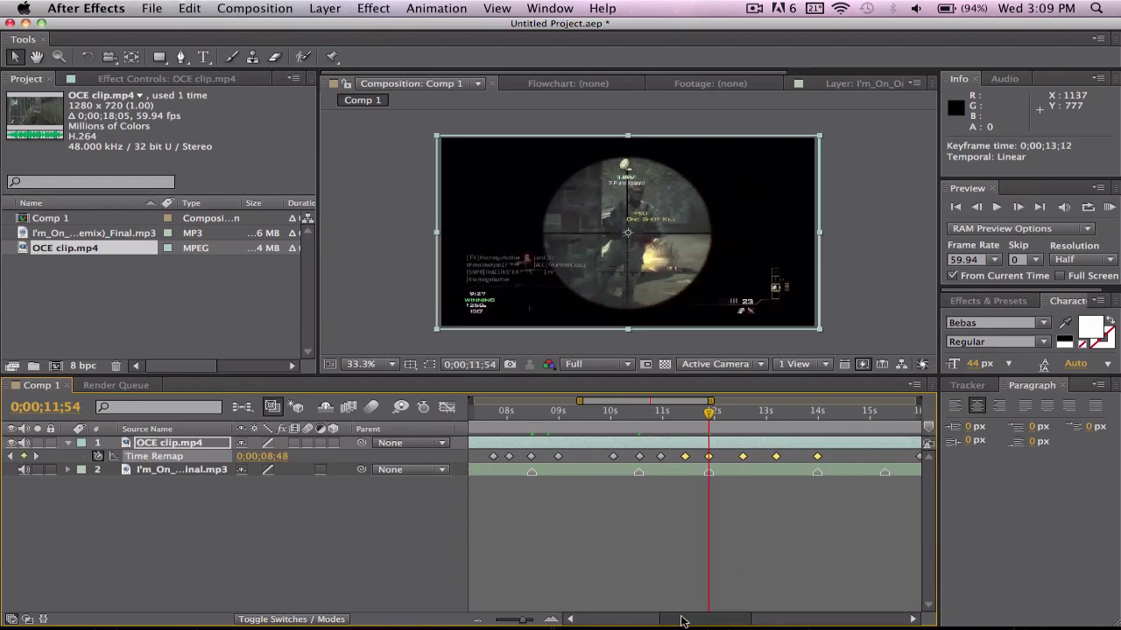
drag(679, 620, 714, 621)
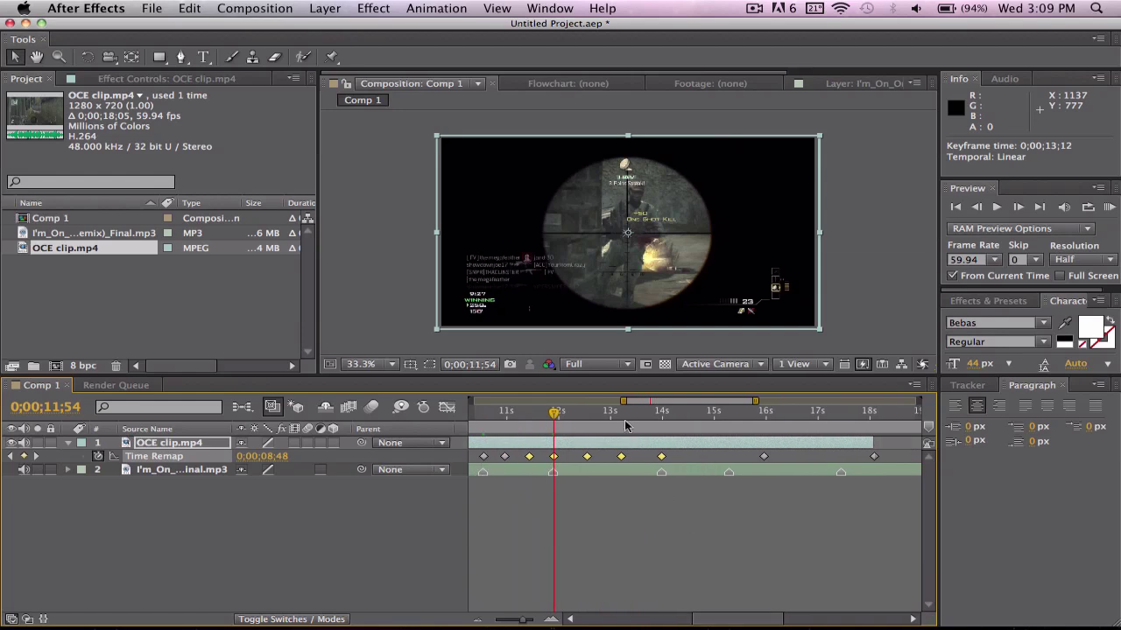
click(604, 507)
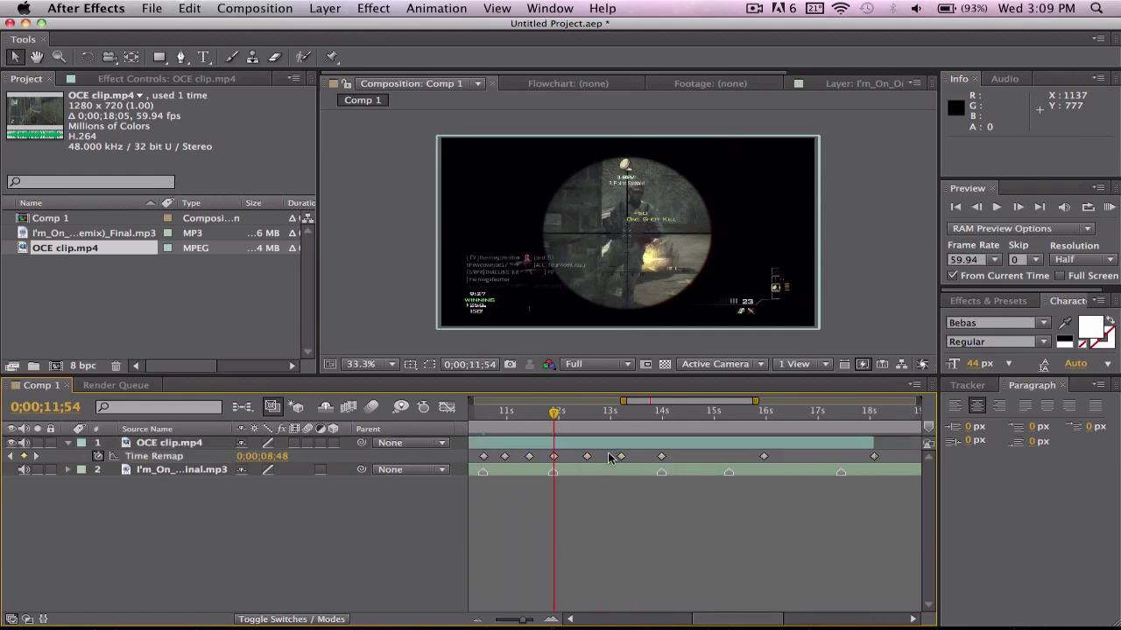
drag(763, 456, 717, 456)
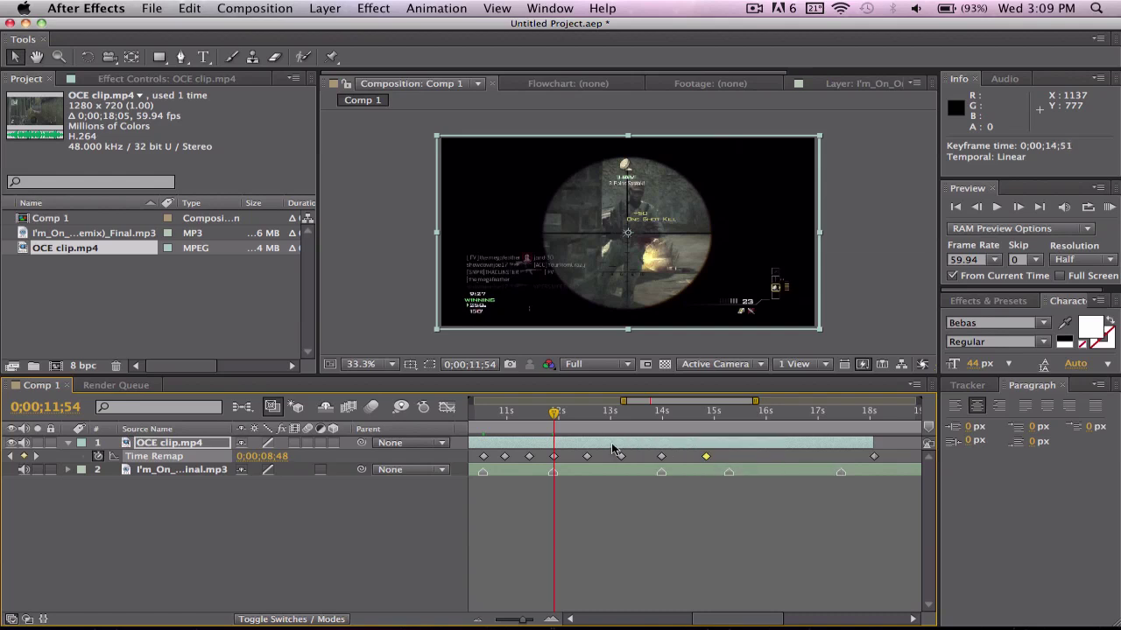
drag(609, 452, 739, 457)
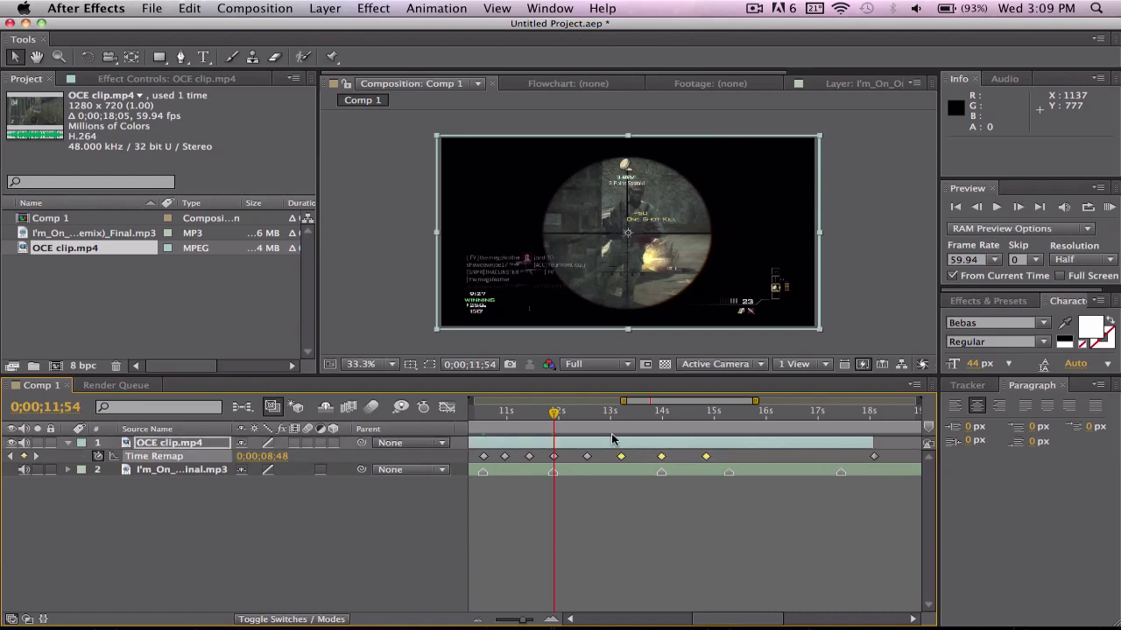
drag(557, 414, 725, 429)
Zoom the timeline out to 30 seconds and park the playhead at 0;00;18;04, the clip's end.
drag(504, 624, 484, 626)
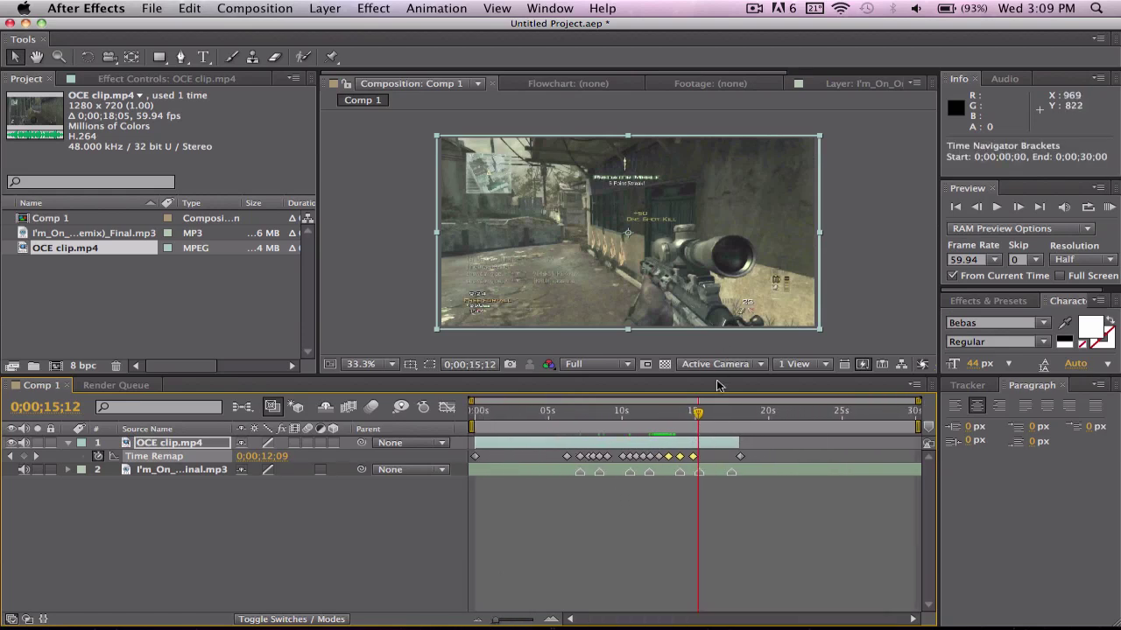
drag(698, 415, 697, 416)
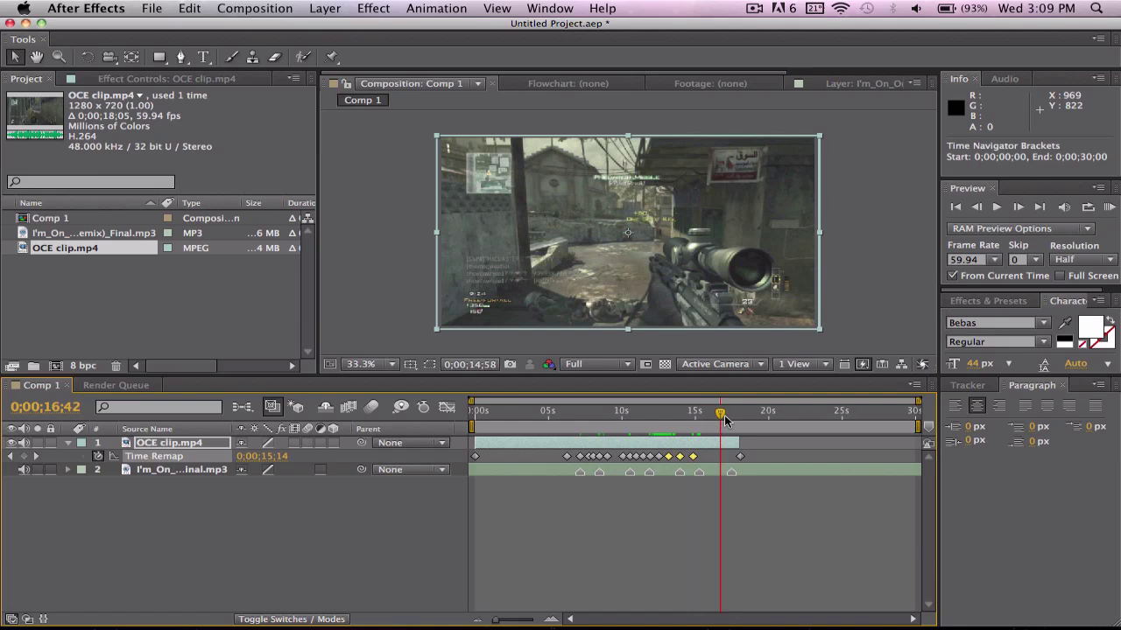
mouse_move(725, 421)
mouse_down()
mouse_move(756, 423)
mouse_move(730, 422)
mouse_move(742, 421)
mouse_up()
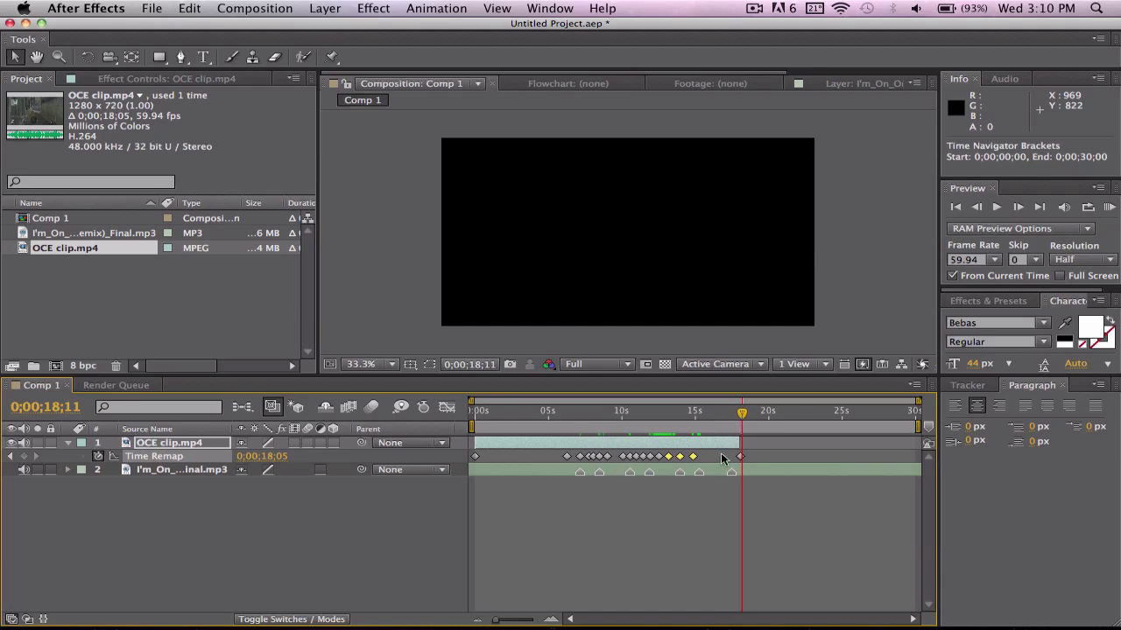
click(739, 418)
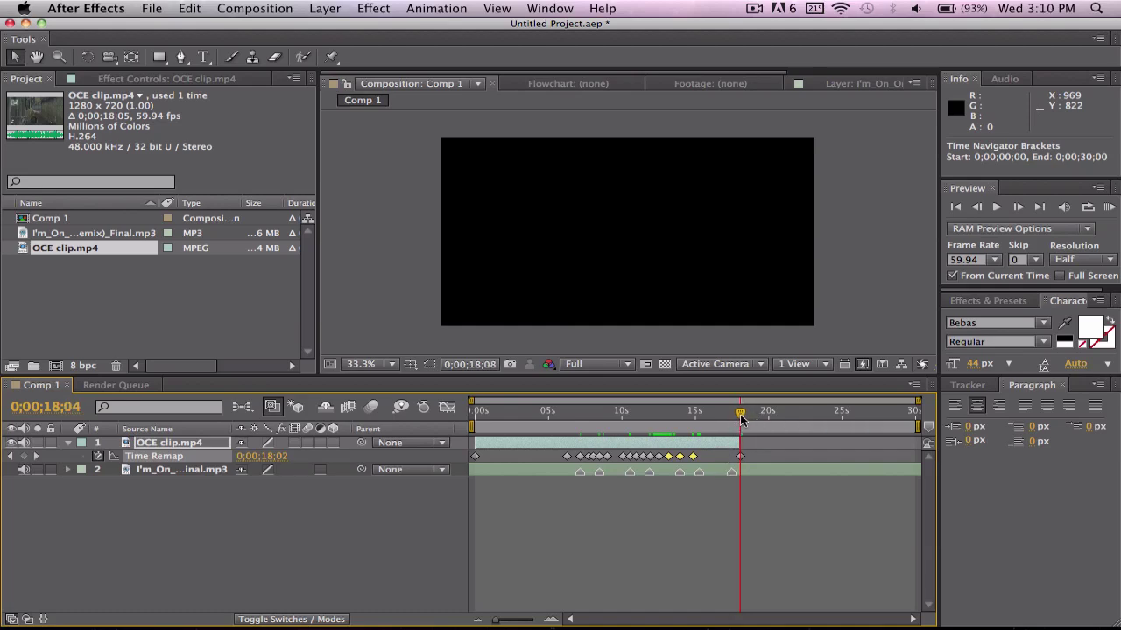
drag(740, 418, 851, 442)
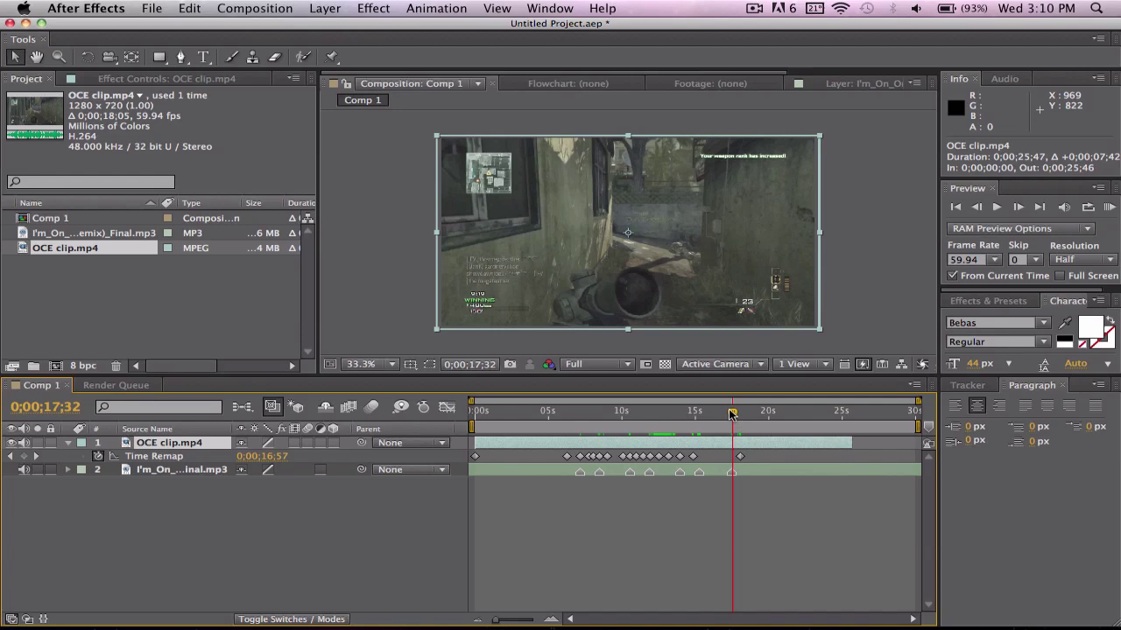
mouse_move(732, 414)
mouse_down()
mouse_move(794, 419)
mouse_move(734, 420)
mouse_up()
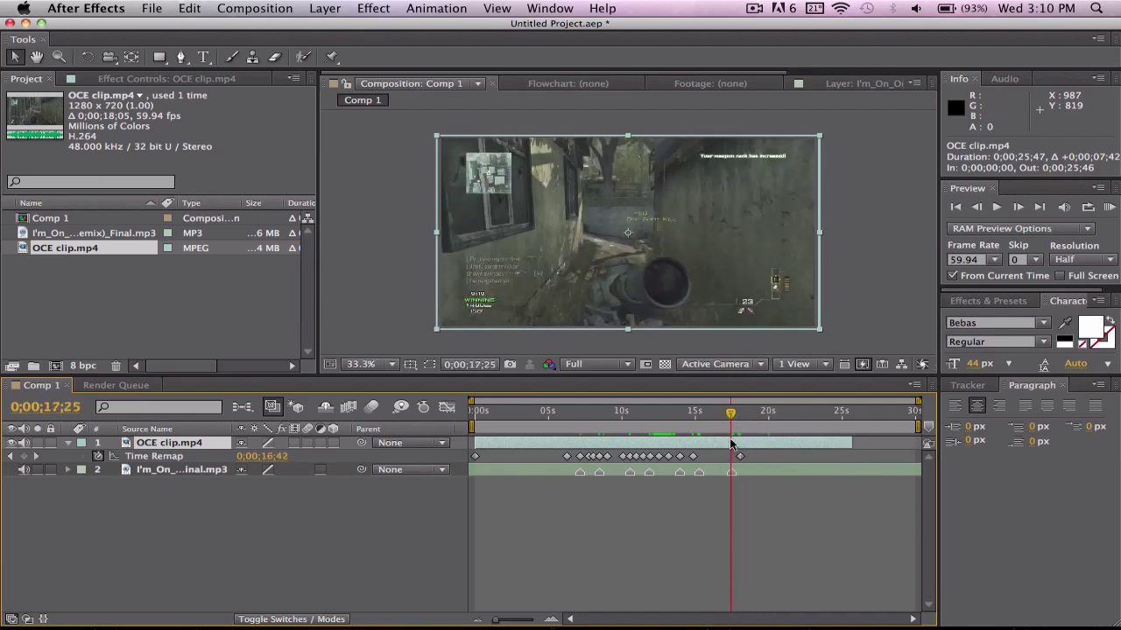
click(742, 429)
click(741, 429)
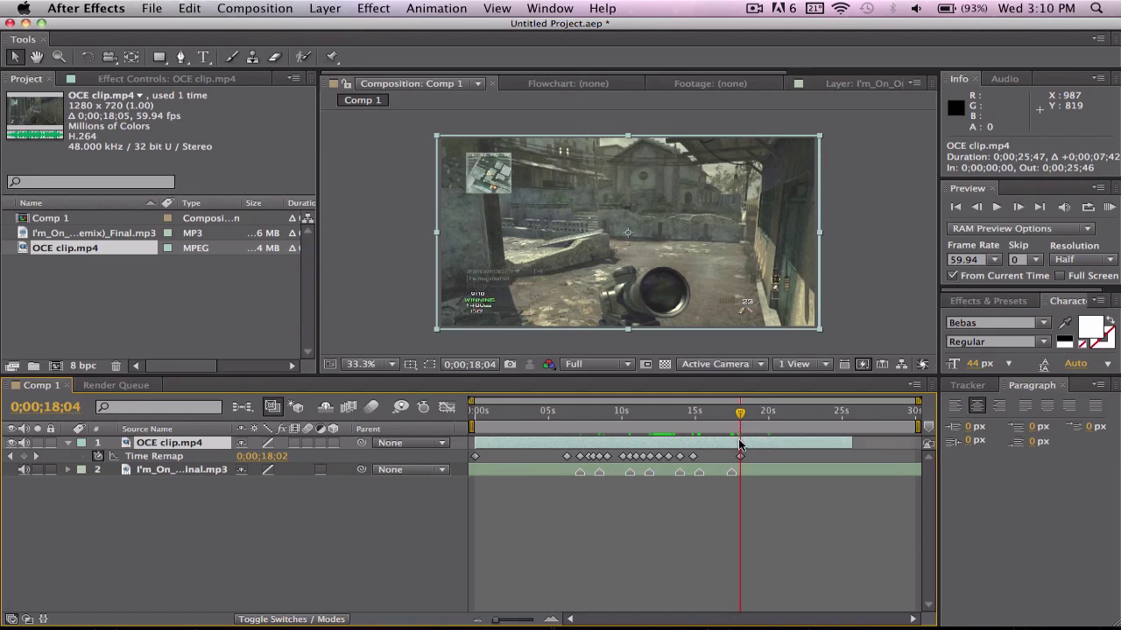
Split the OCE clip.mp4 layer at 0;00;18;04 with Ctrl+Shift+D and delete the leftover part.
key(ctrl+shift+d)
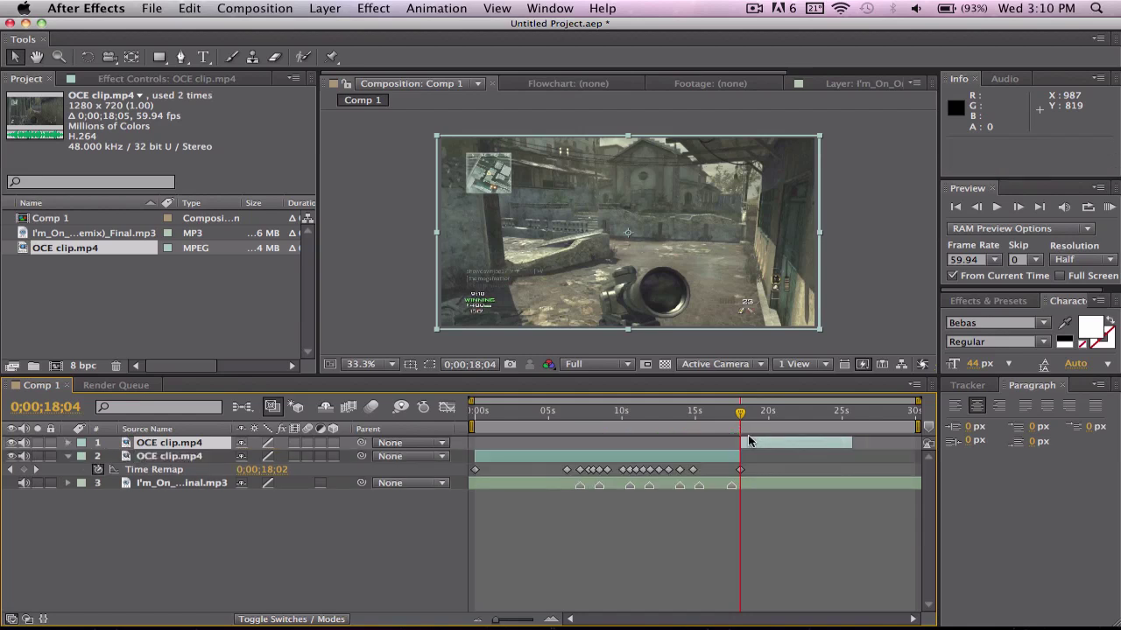
key(Delete)
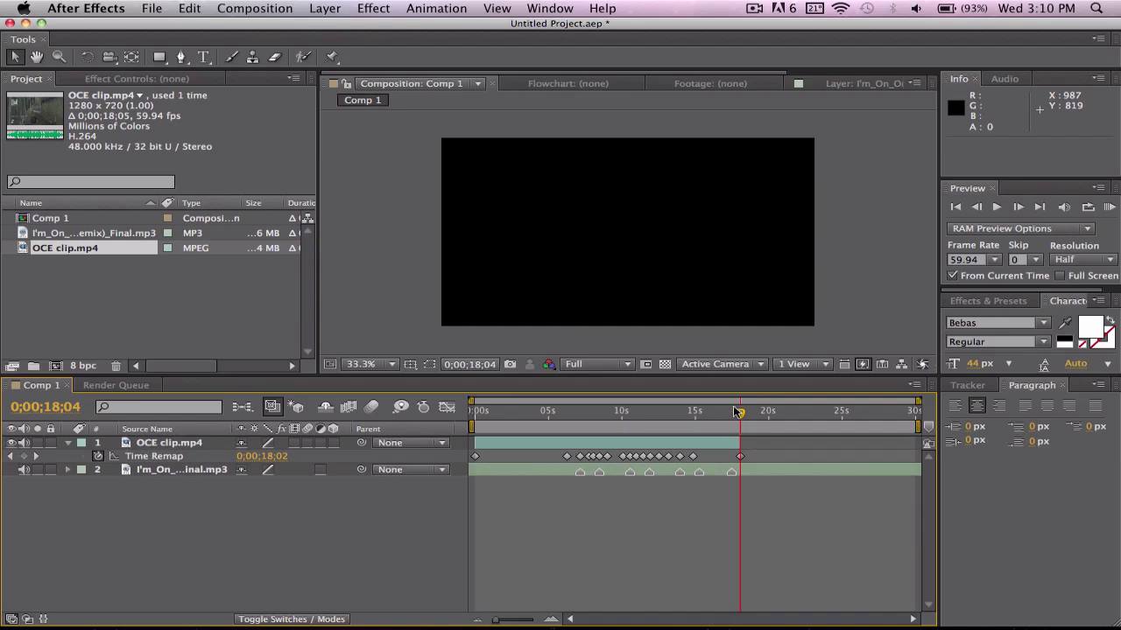
drag(740, 415, 564, 431)
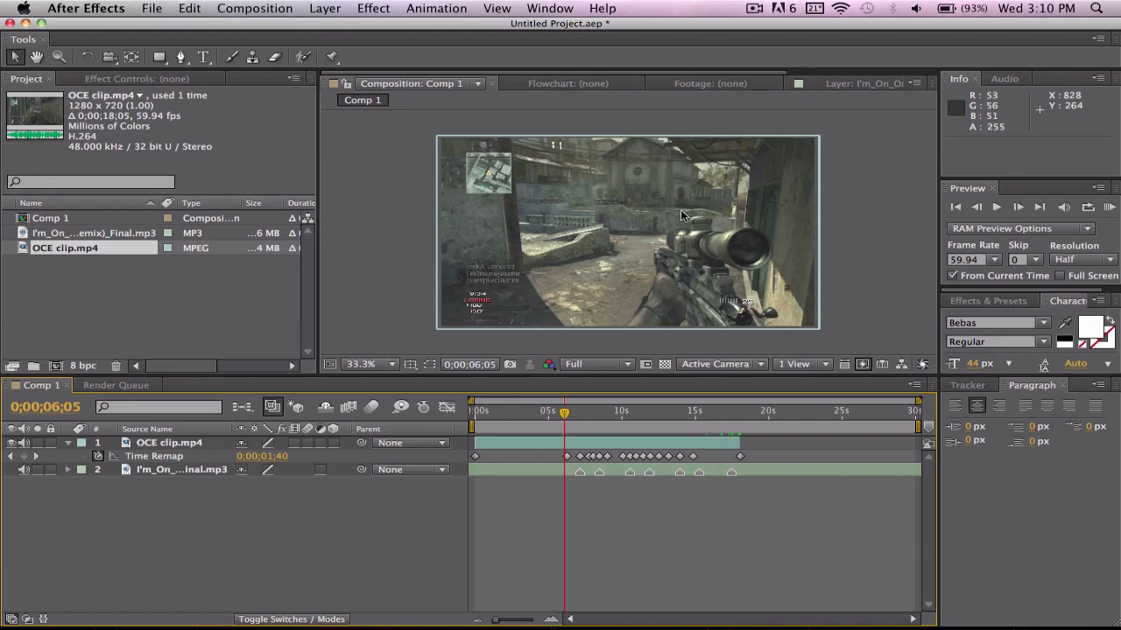
drag(570, 419, 559, 418)
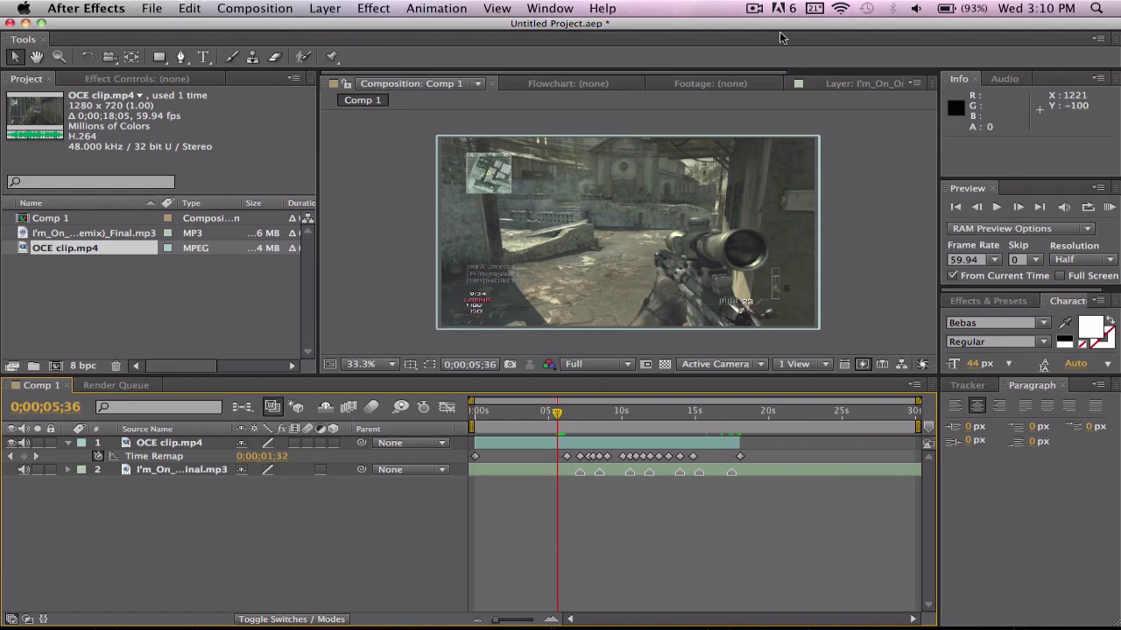
click(751, 11)
click(776, 52)
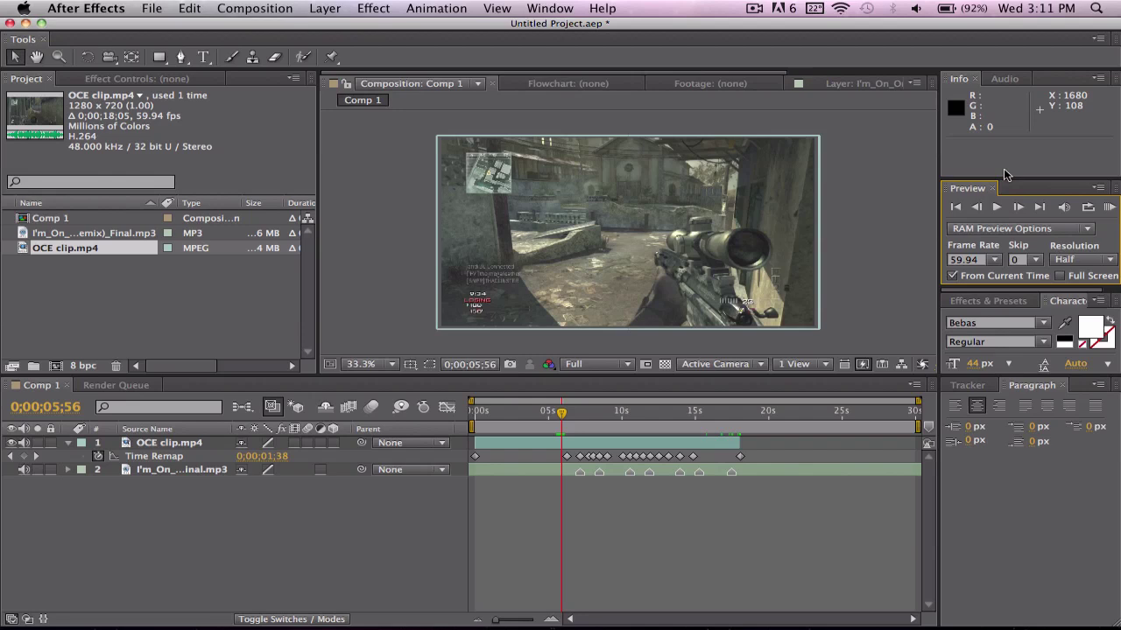
click(1110, 209)
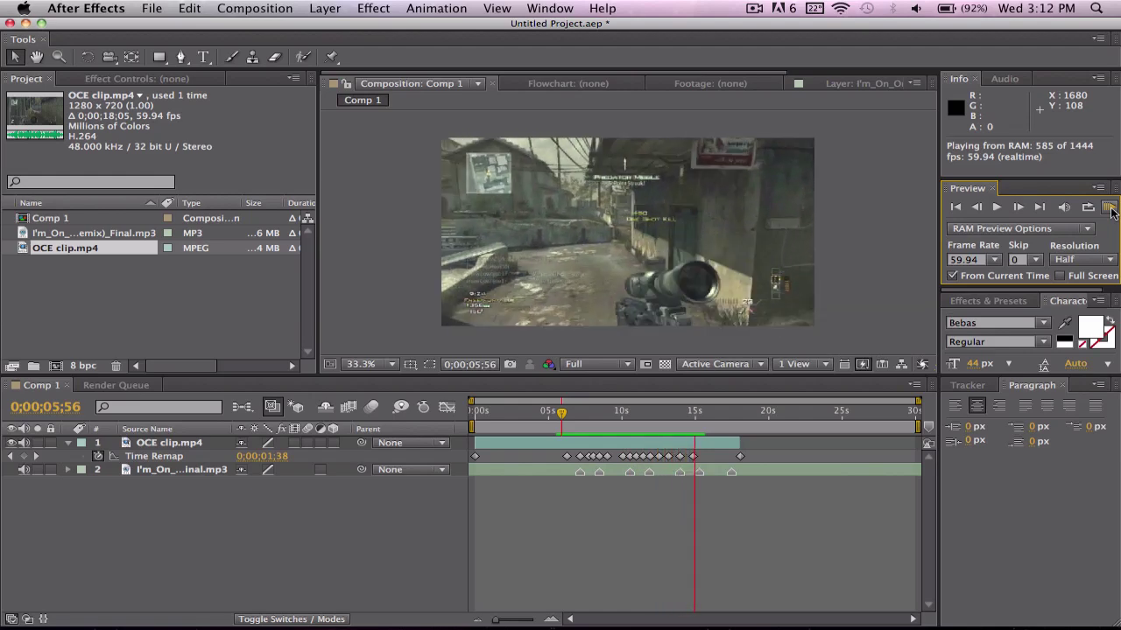
click(1110, 213)
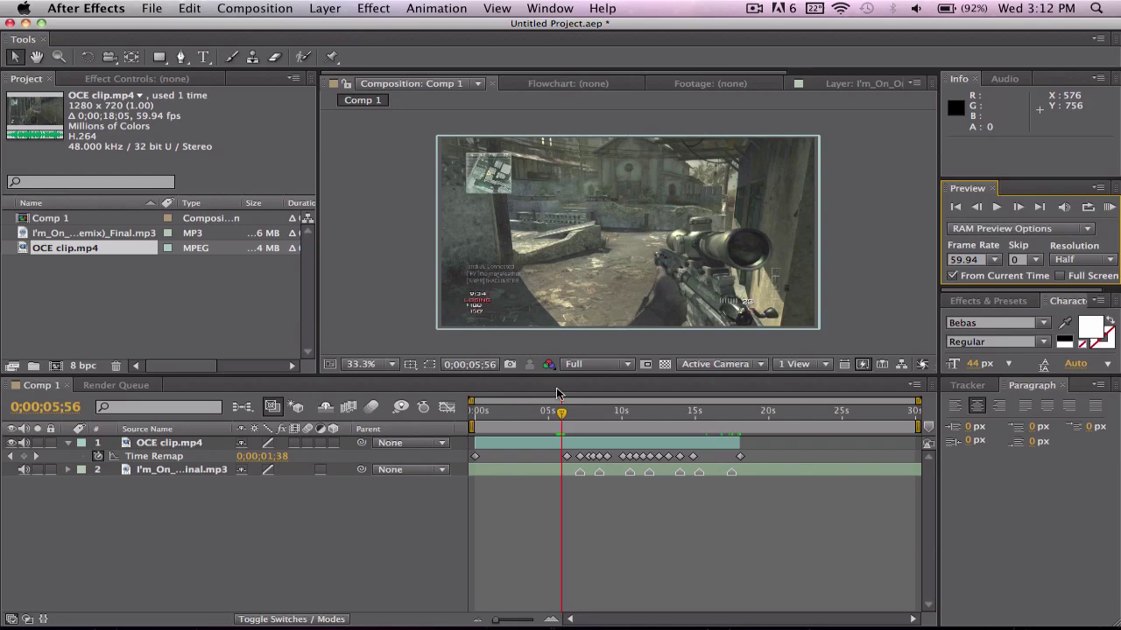
Turn on frame blending for the OCE clip.mp4 layer, plus Comp 1's frame blending and motion blur.
click(295, 444)
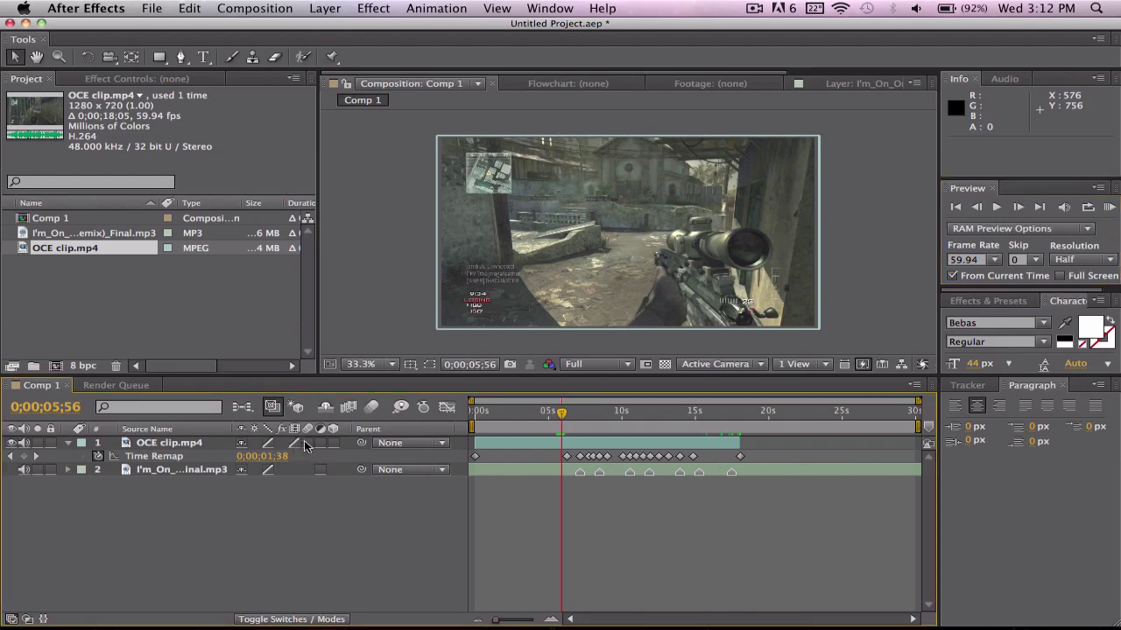
click(356, 408)
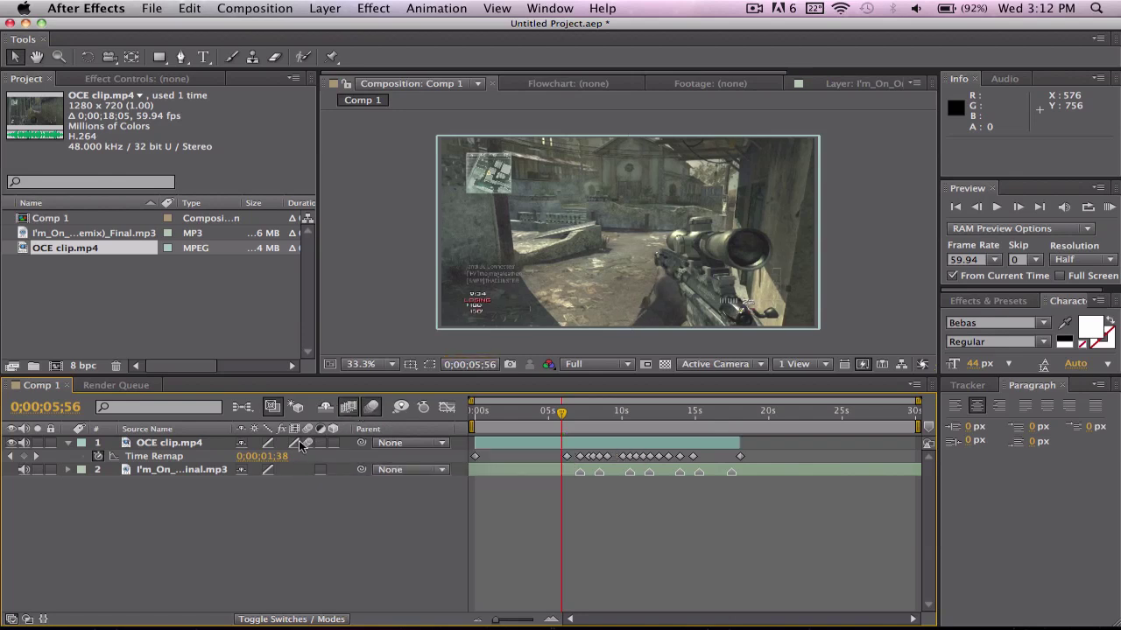
click(371, 407)
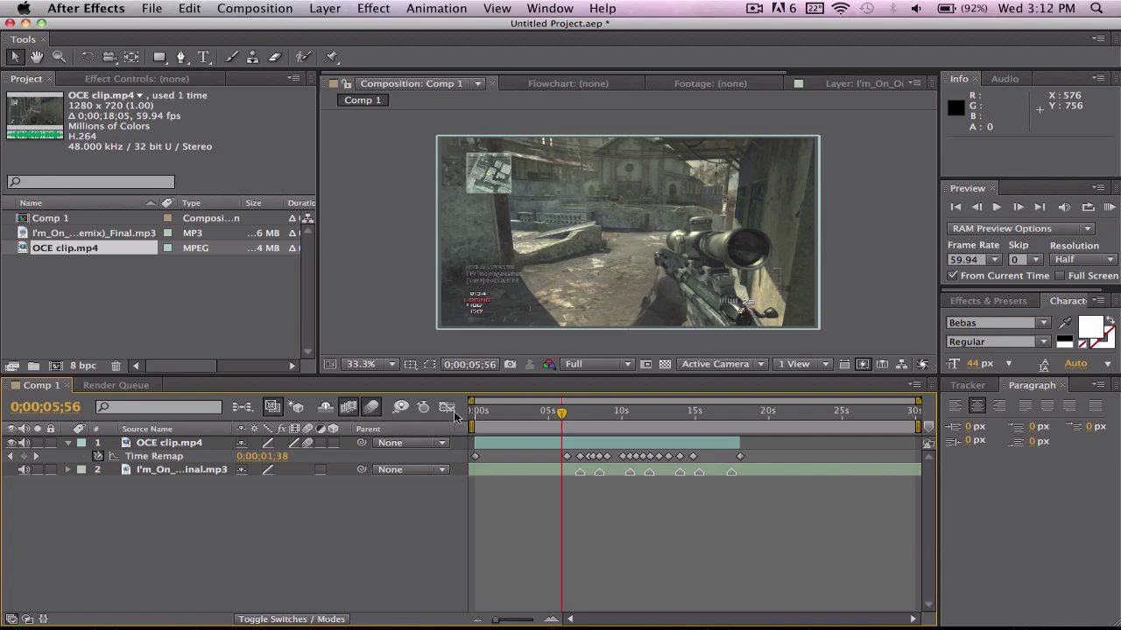